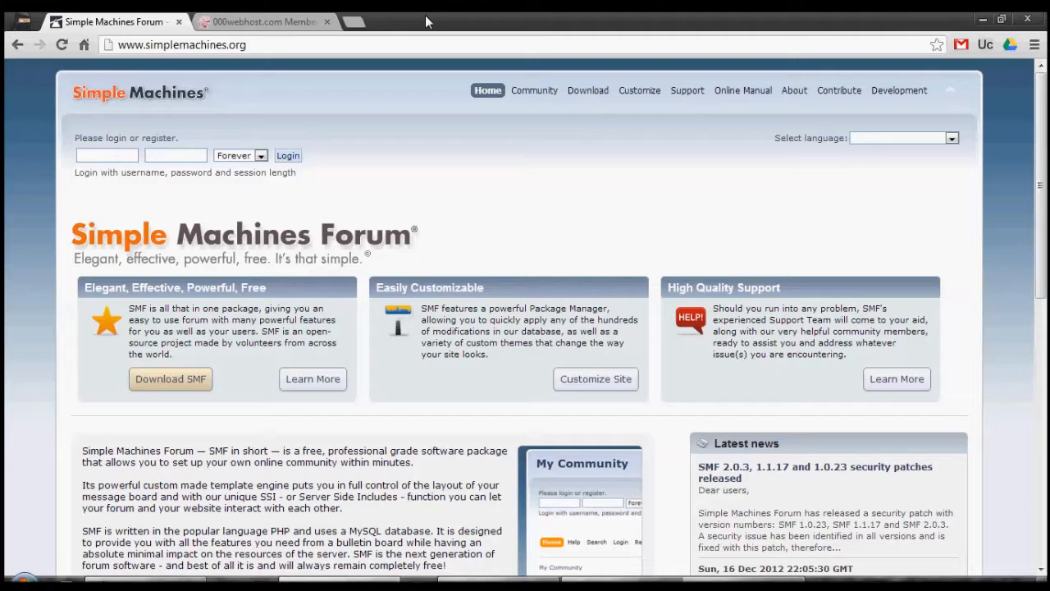
# - Open the Simple Machines download page and review the SMF 2.0.3 full install, upgrade, update and Webinstall packages
pyautogui.click(220, 20)
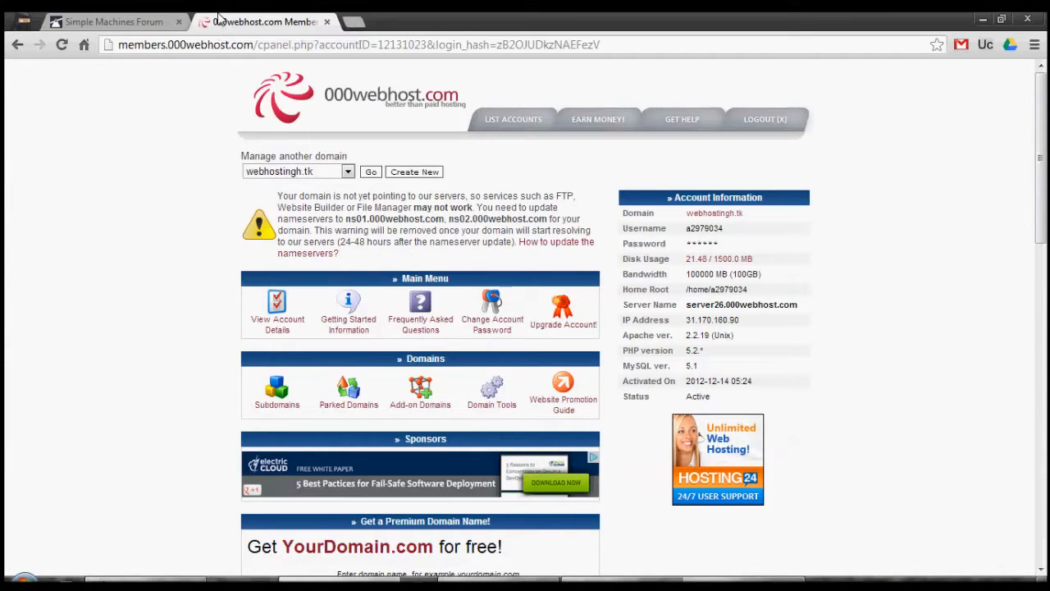
pyautogui.click(148, 19)
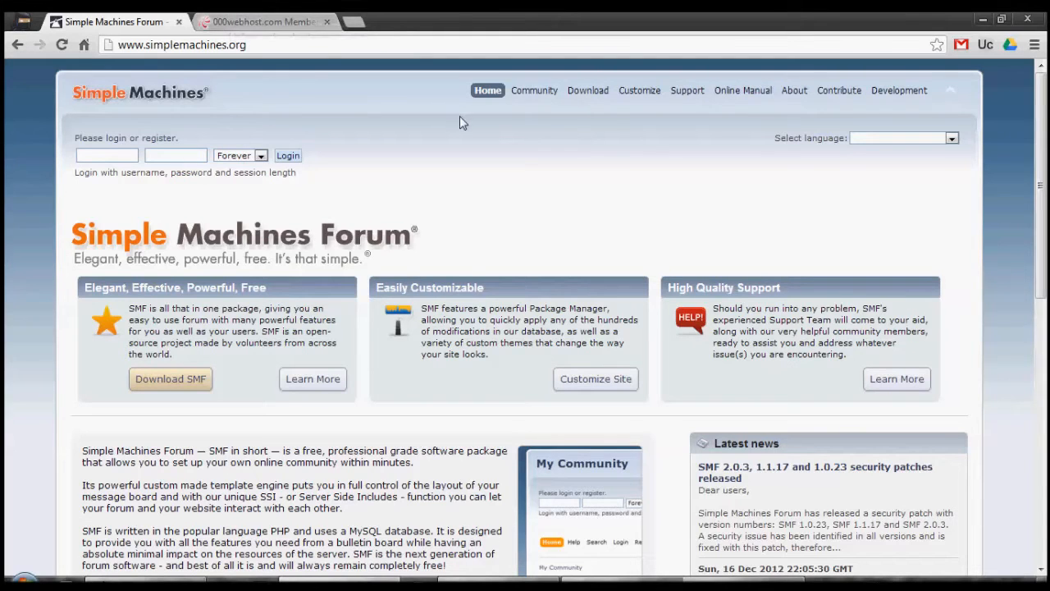
pyautogui.click(587, 91)
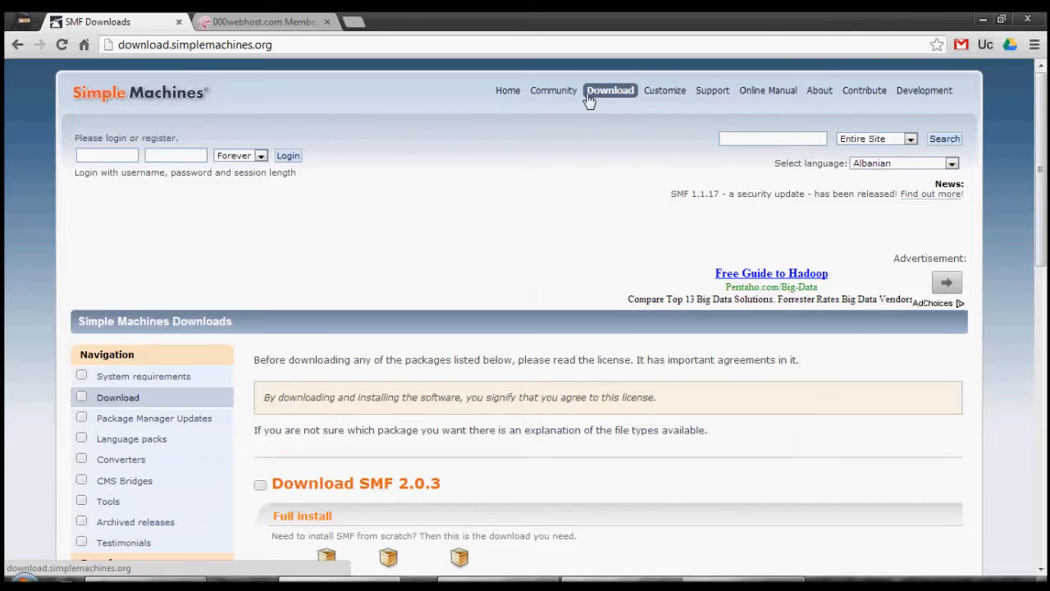
pyautogui.scroll(-5, 588, 99)
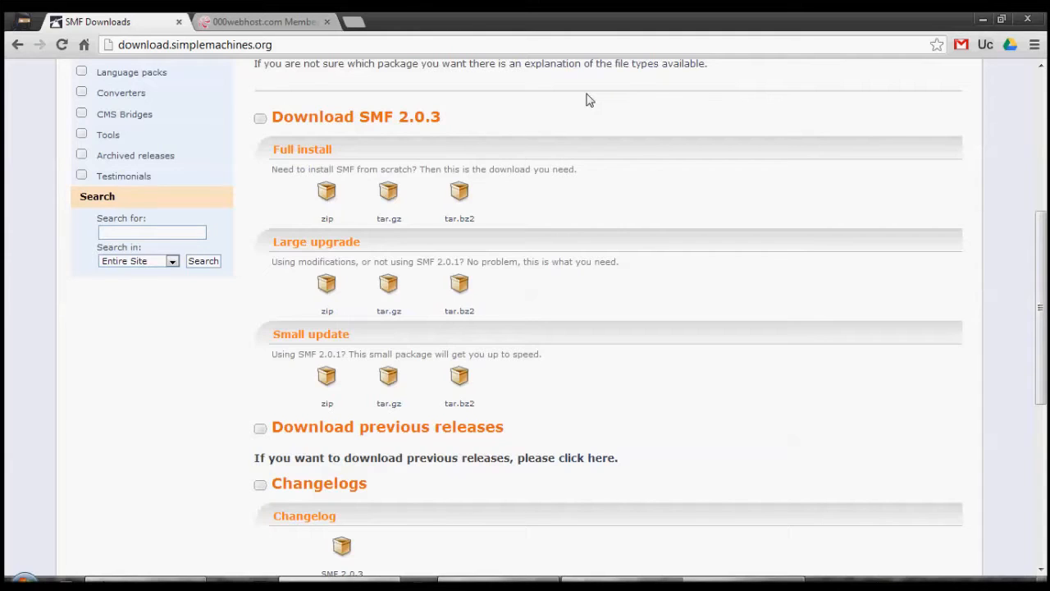
pyautogui.scroll(-5, 587, 99)
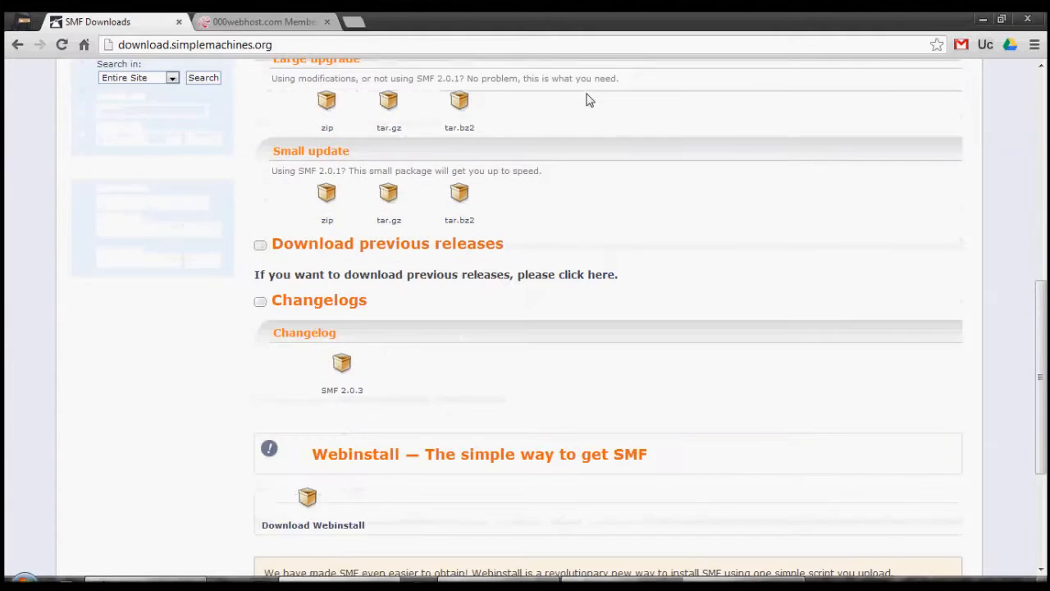
pyautogui.scroll(-1, 587, 99)
pyautogui.scroll(-3, 587, 100)
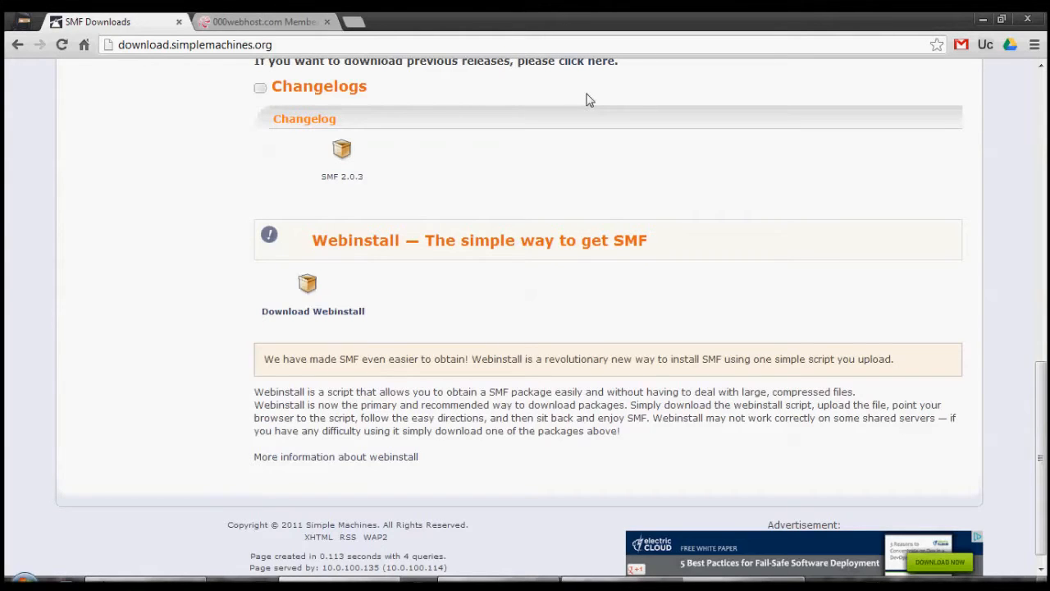
pyautogui.press('Home')
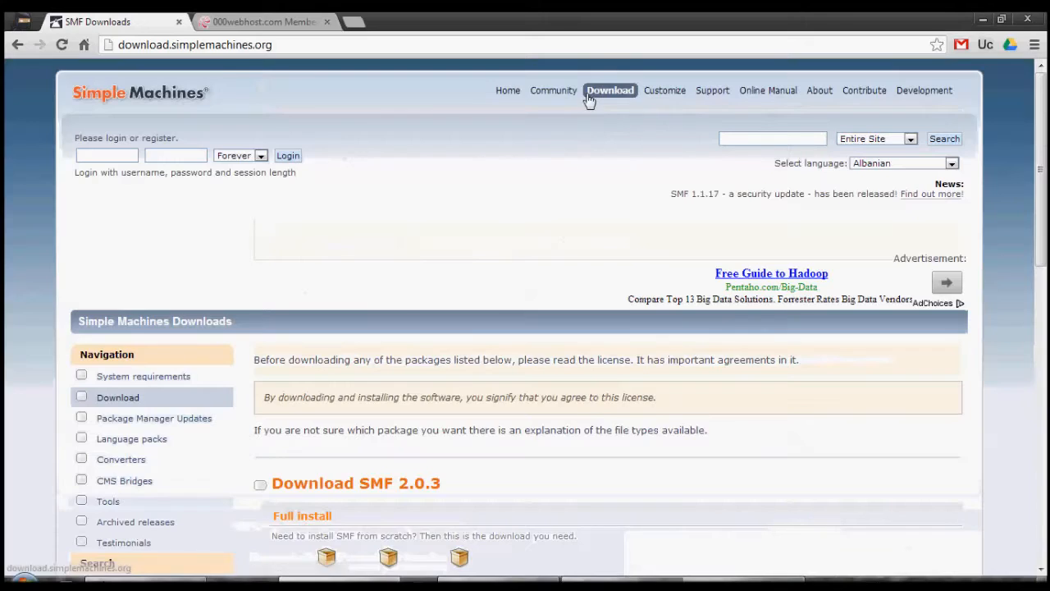
pyautogui.scroll(-2, 588, 99)
pyautogui.scroll(-2, 588, 99)
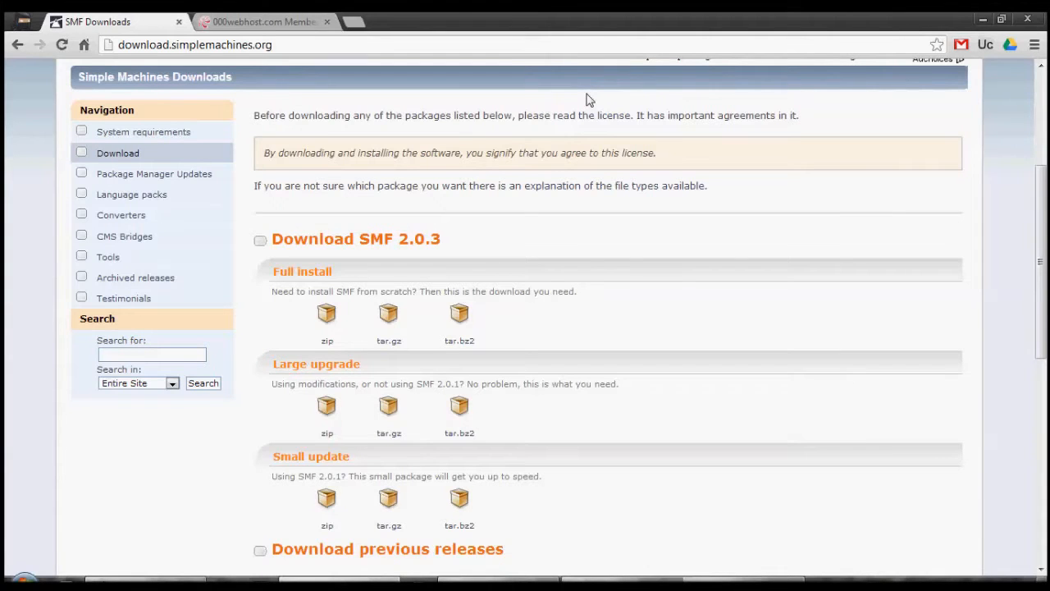
# - Switch to the desktop and move the smf_2-0-3_install archive to the middle of it
pyautogui.press('super+d')
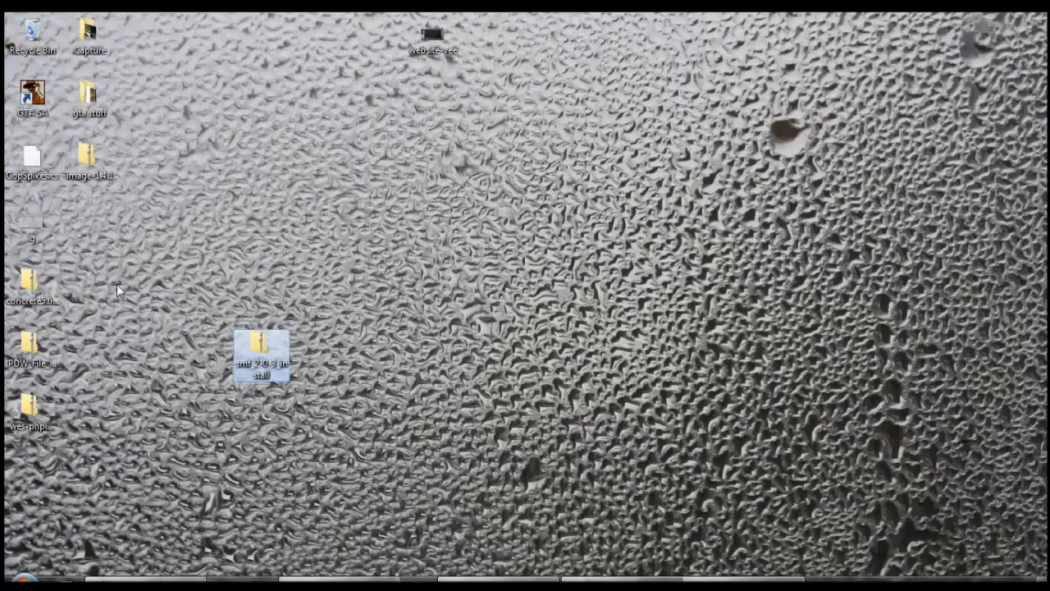
pyautogui.rightClick(263, 359)
pyautogui.click(499, 413)
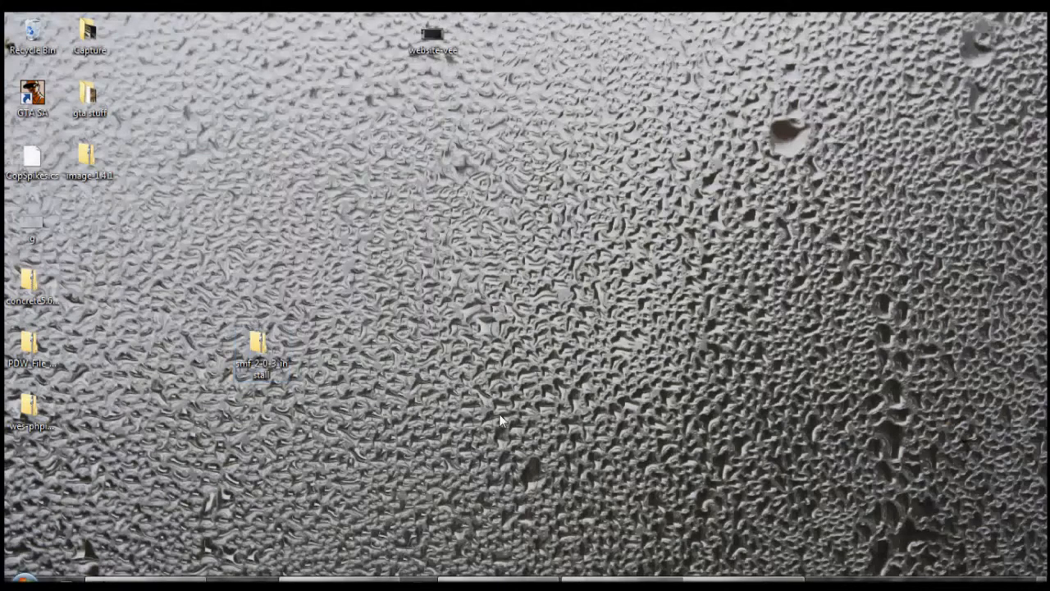
pyautogui.moveTo(241, 353); pyautogui.dragTo(472, 288)
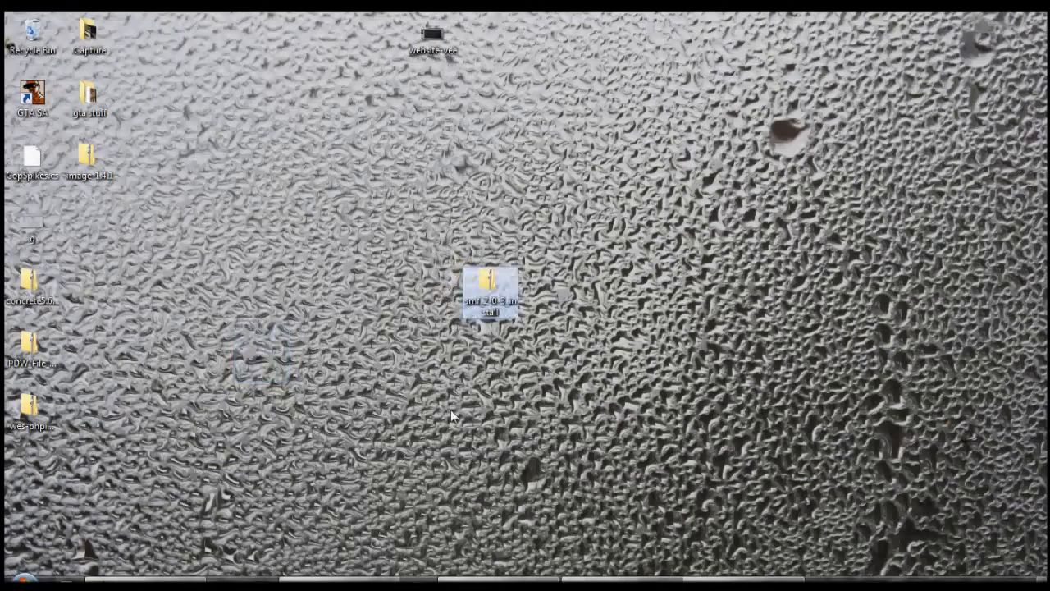
# - Return to the browser and open the public_html directory in the 000webhost File Manager
pyautogui.click(339, 579)
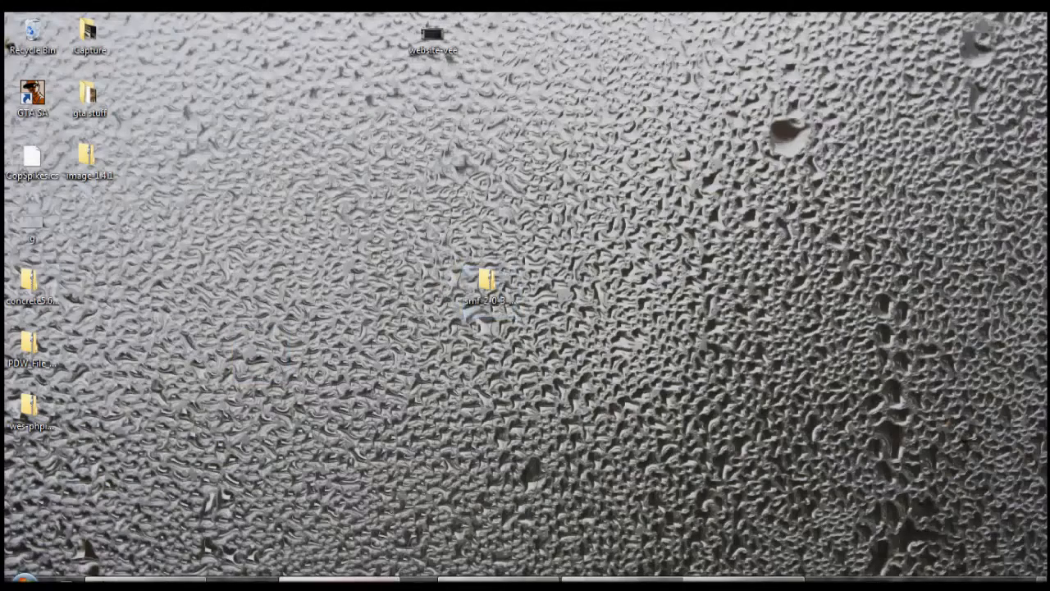
pyautogui.click(307, 20)
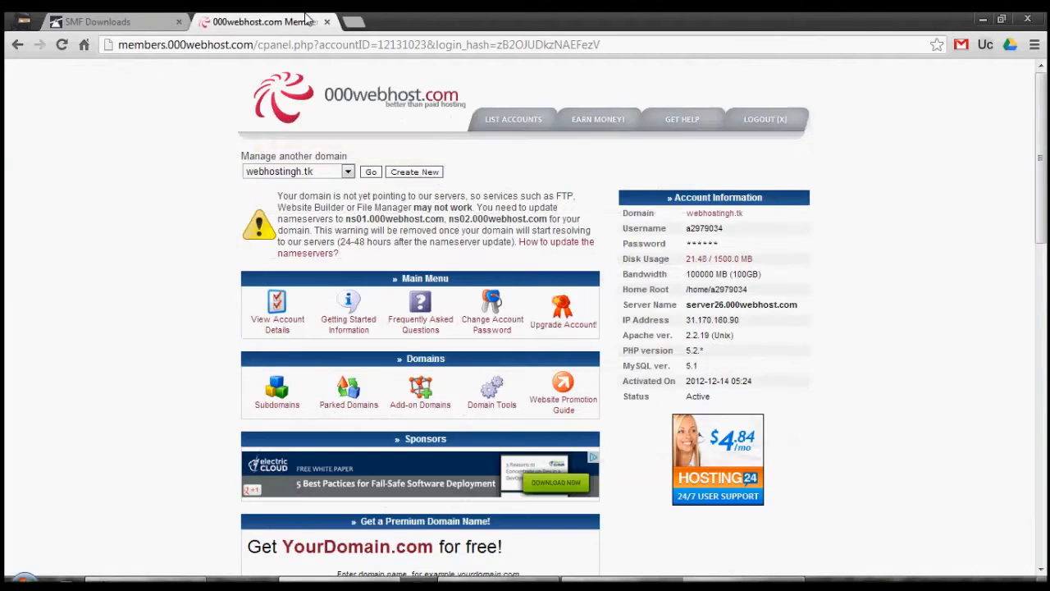
pyautogui.scroll(-5, 308, 18)
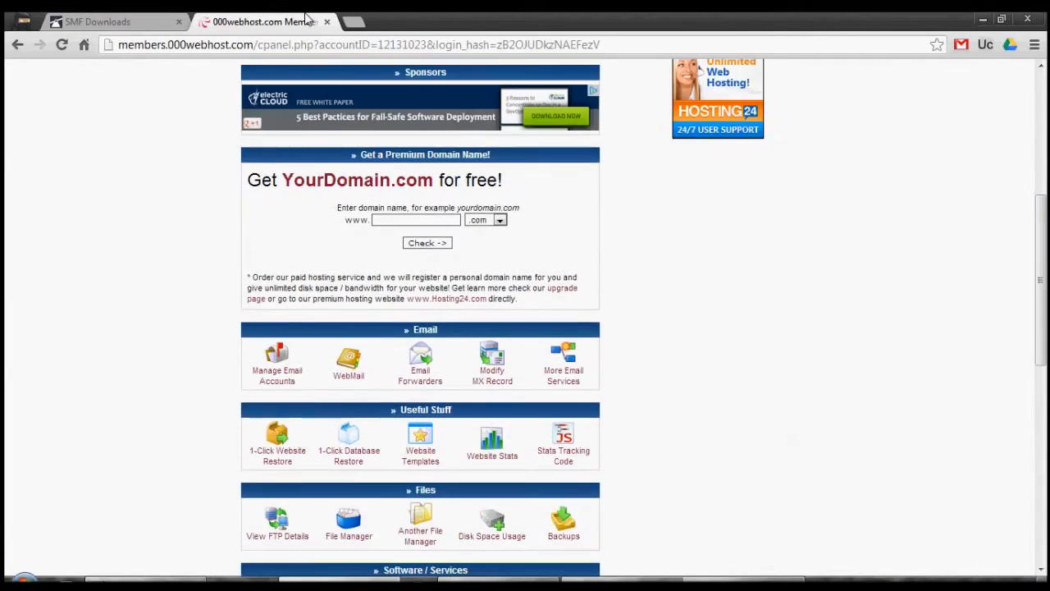
pyautogui.scroll(-1, 308, 18)
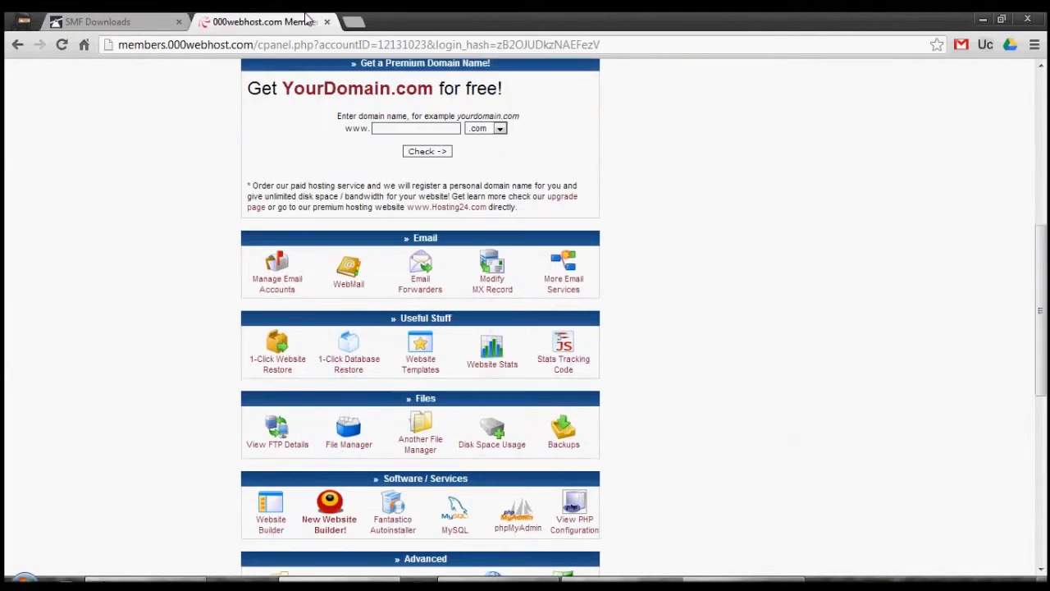
pyautogui.click(350, 441)
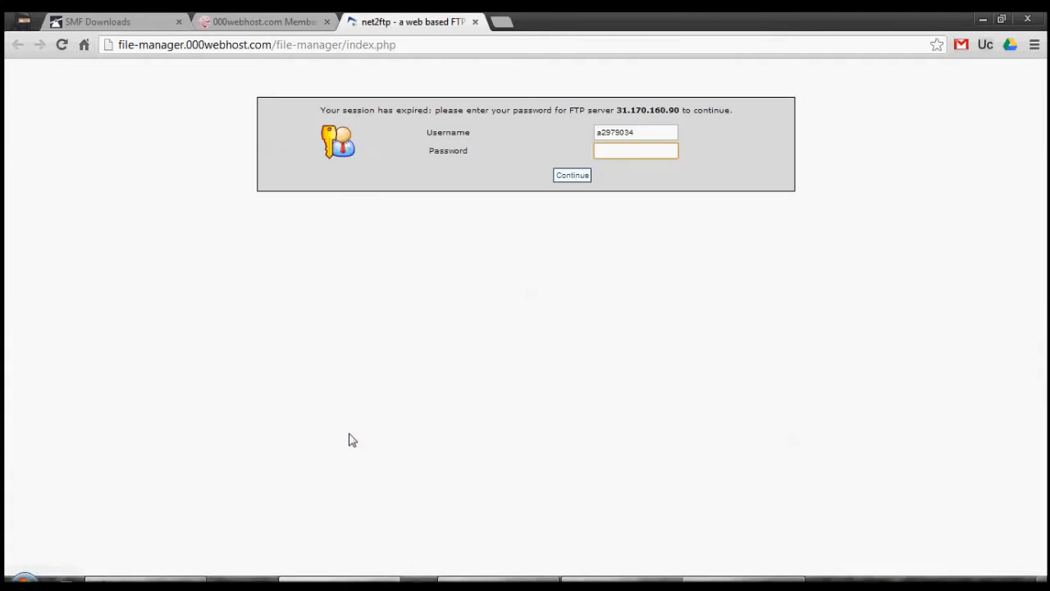
pyautogui.click(475, 22)
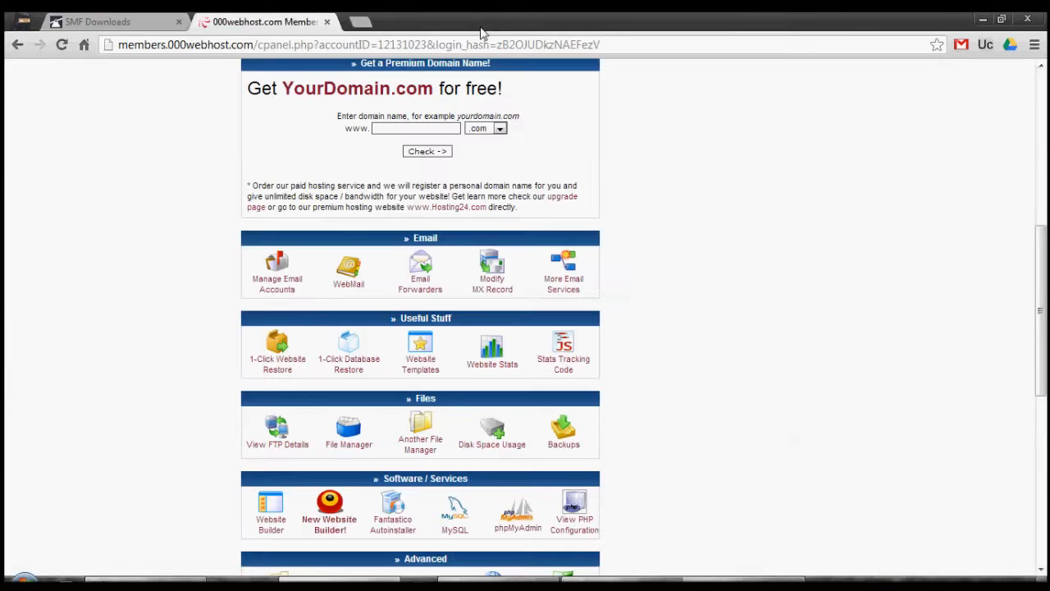
pyautogui.click(349, 437)
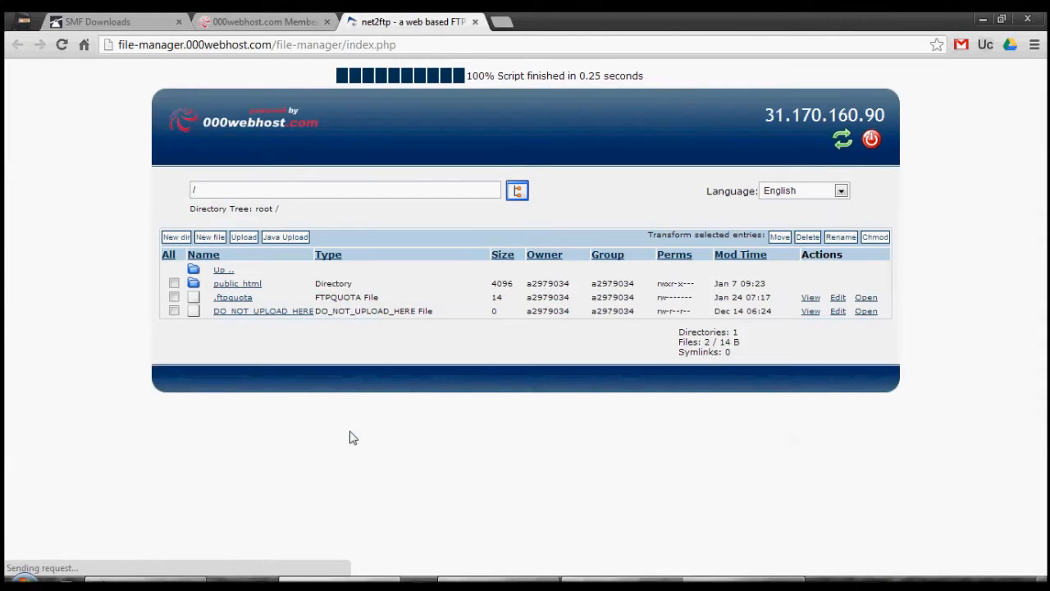
pyautogui.click(226, 284)
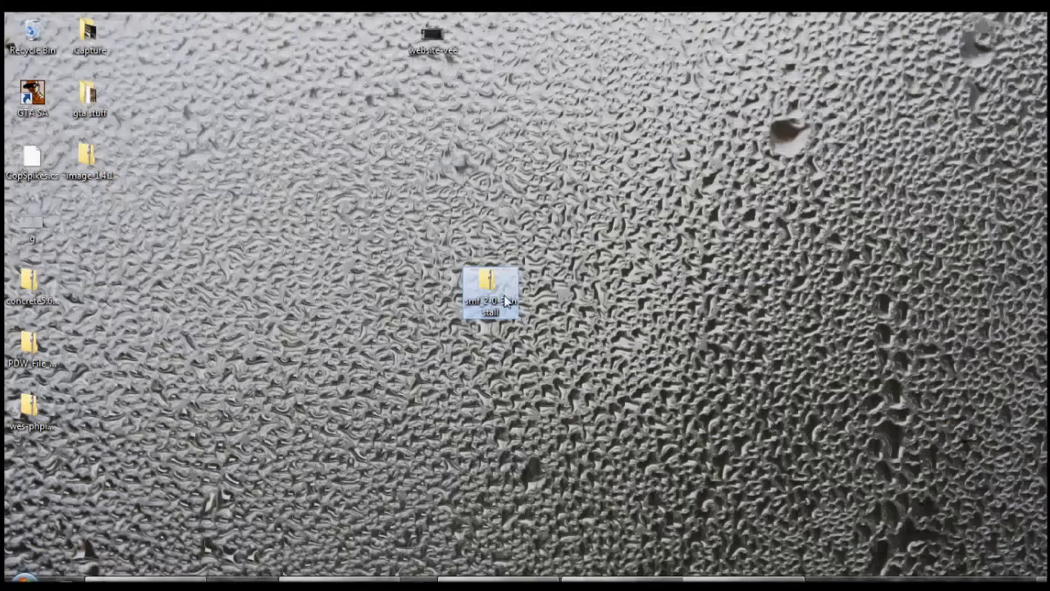
# - Inspect the contents of the smf_2-0-3_install archive on the desktop, close it and return to the browser
pyautogui.doubleClick(503, 300)
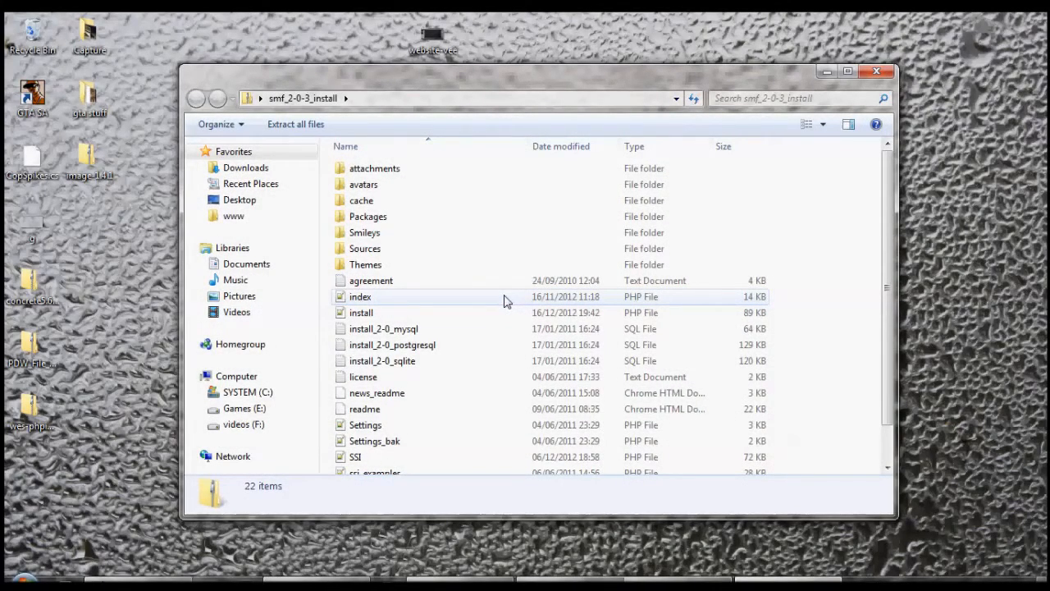
pyautogui.click(880, 73)
pyautogui.click(340, 579)
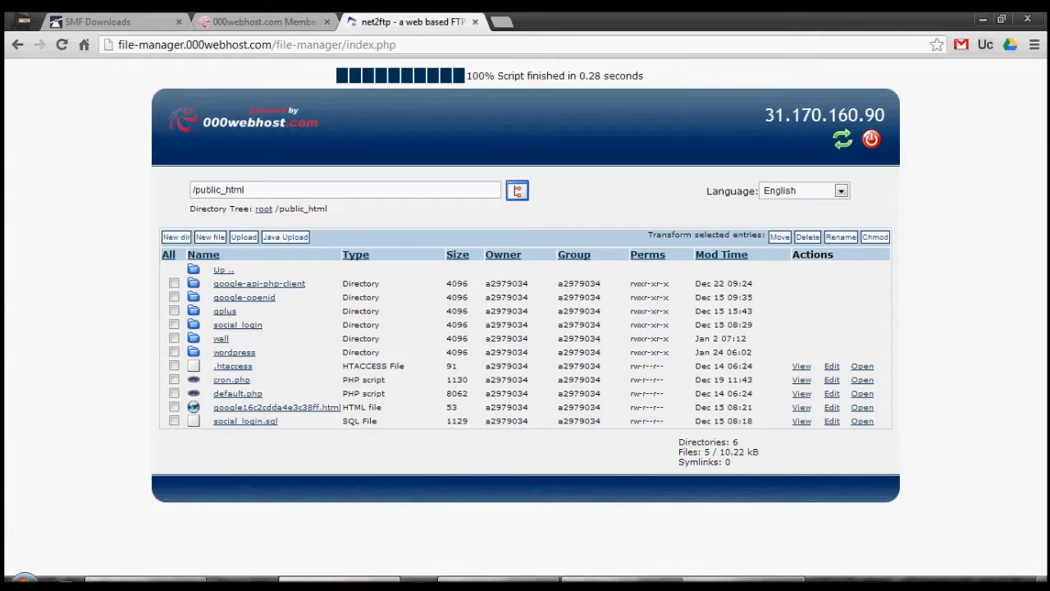
# - Upload the smf_2-0-3_install.zip archive from the Desktop to /public_html as an archive to decompress
pyautogui.click(246, 239)
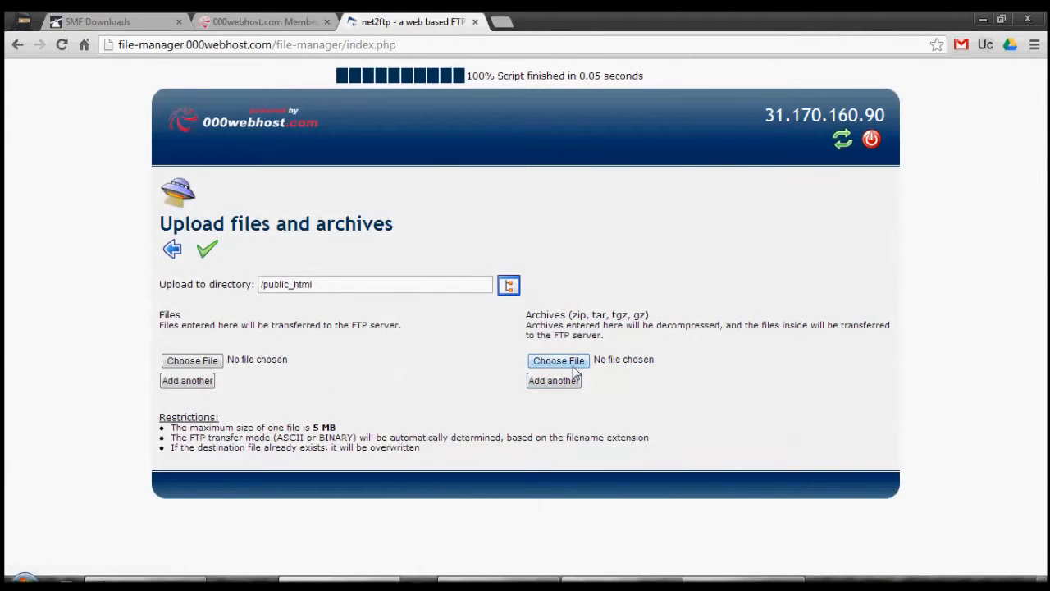
pyautogui.click(559, 361)
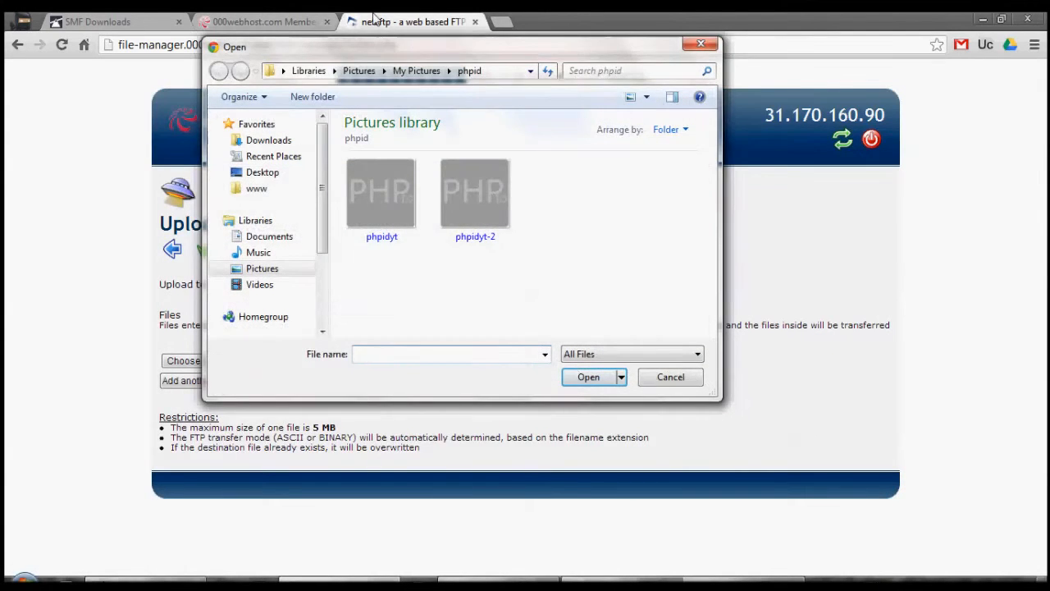
pyautogui.moveTo(373, 48); pyautogui.dragTo(468, 33)
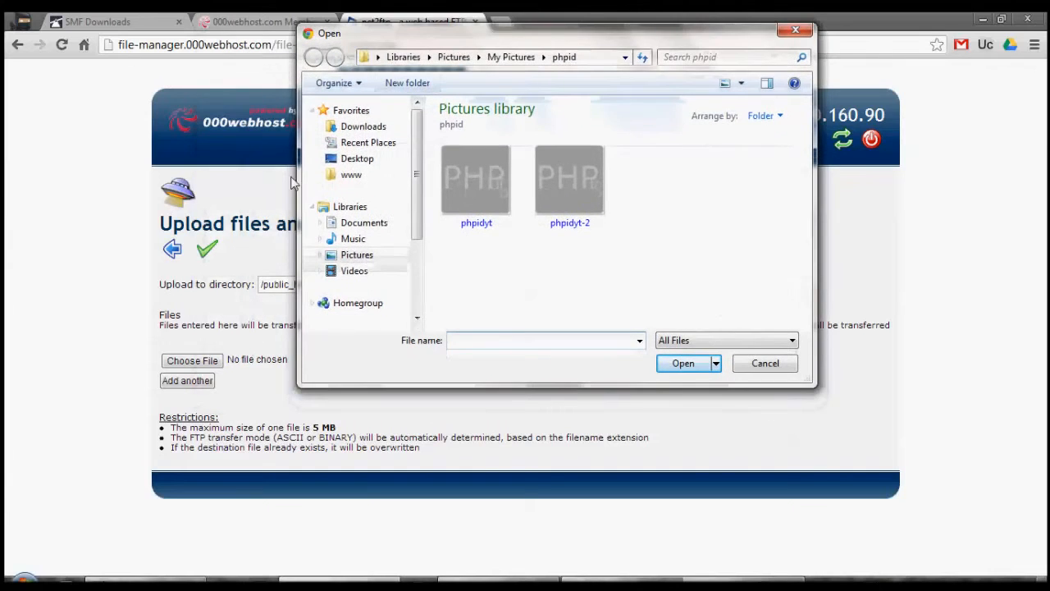
pyautogui.click(348, 160)
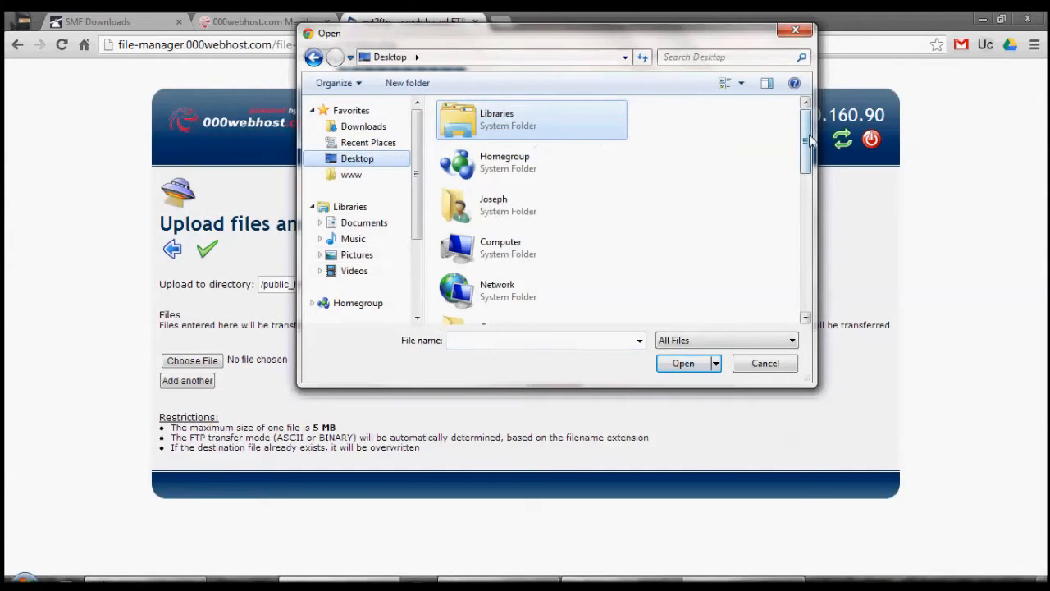
pyautogui.moveTo(809, 141); pyautogui.dragTo(824, 305)
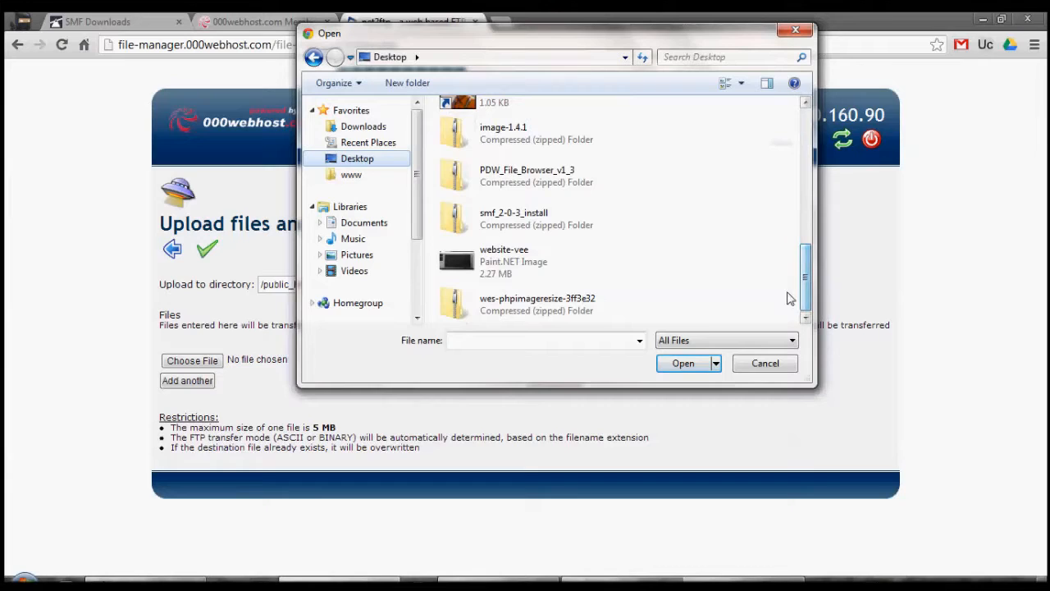
pyautogui.click(522, 216)
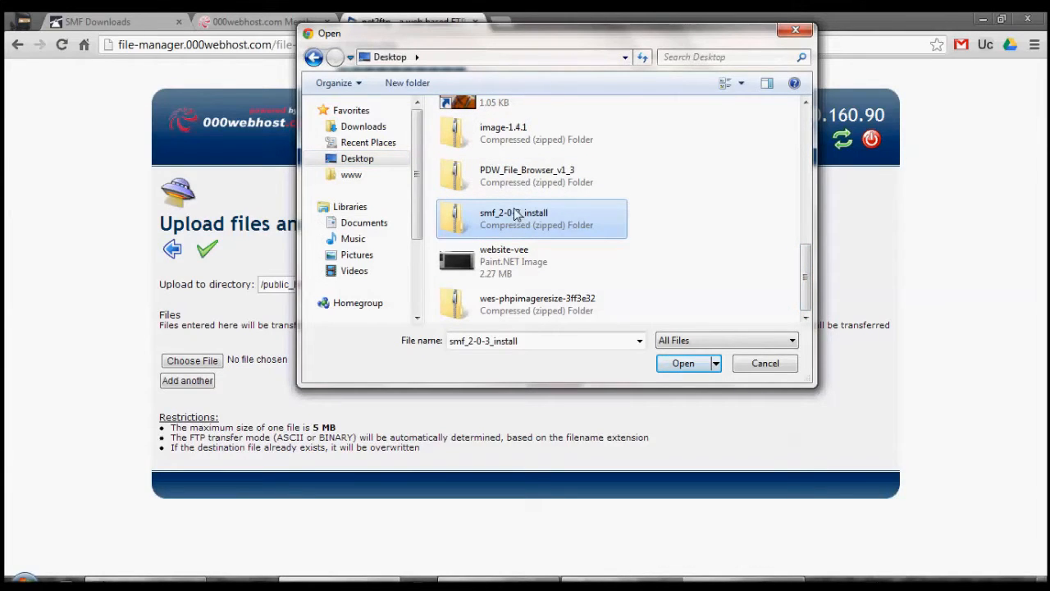
pyautogui.click(678, 367)
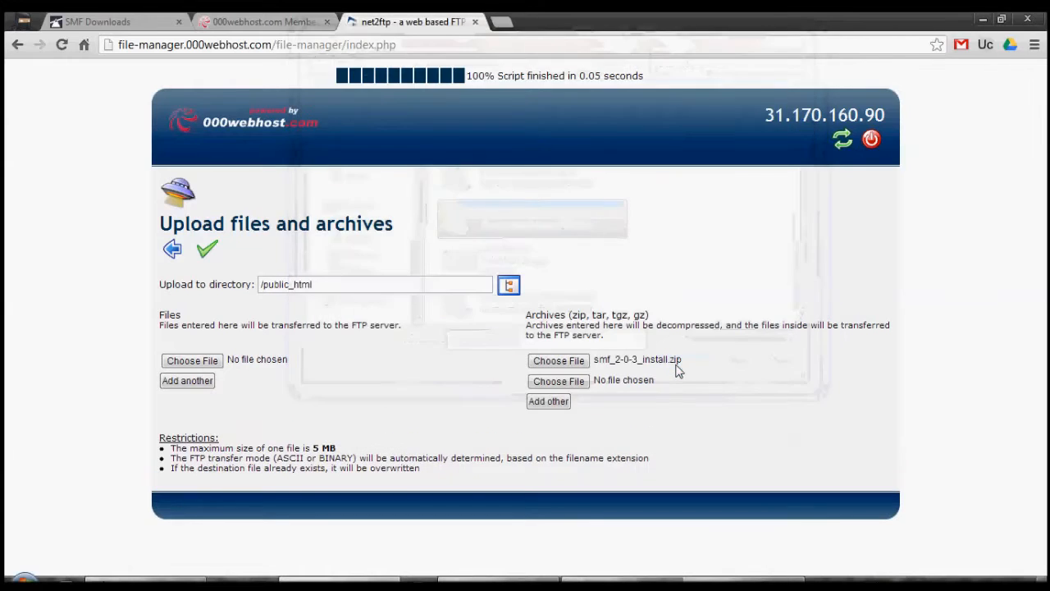
pyautogui.click(207, 250)
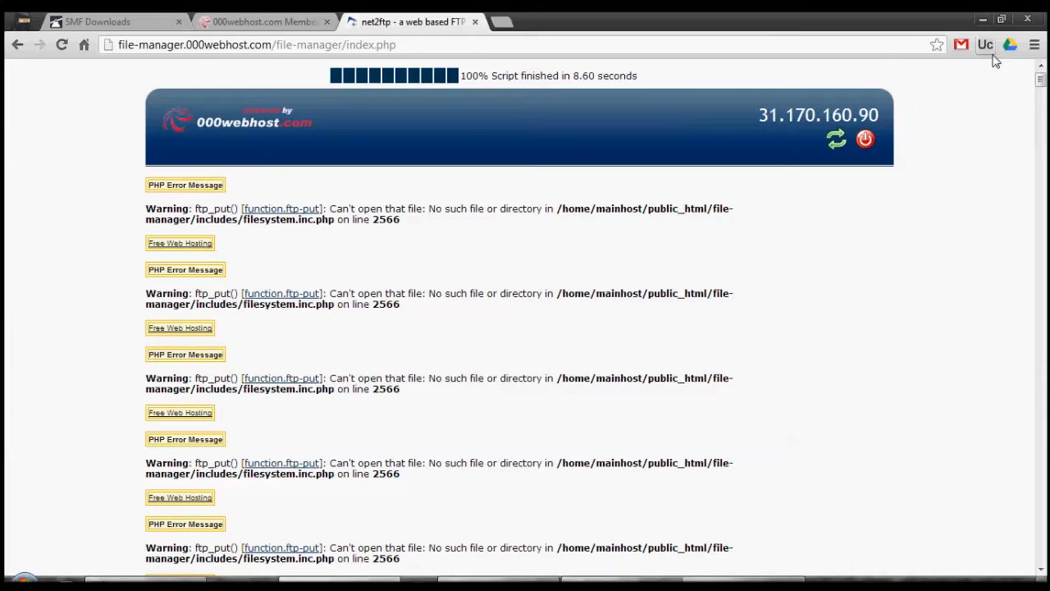
pyautogui.moveTo(1042, 85); pyautogui.dragTo(1046, 205)
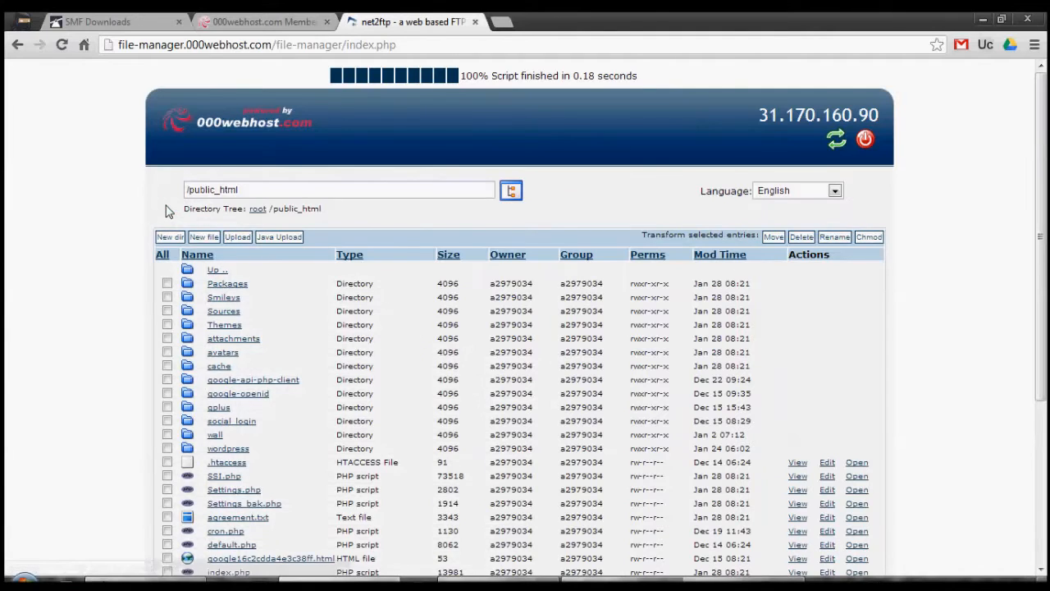
# - Open the webhostingh.tk site in a new tab and continue past the SMF Installer's Welcome step
pyautogui.click(218, 20)
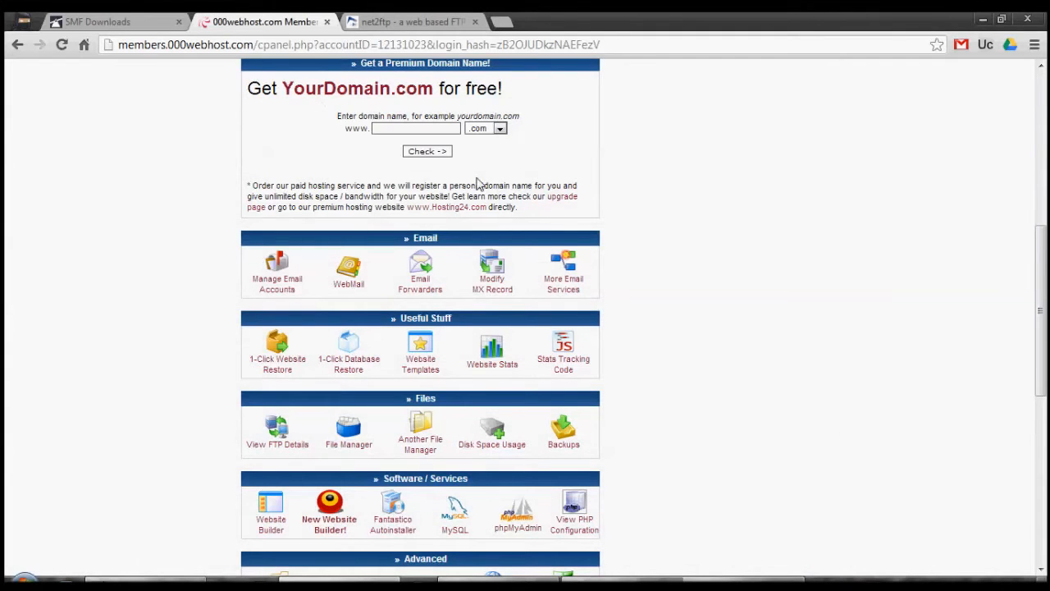
pyautogui.scroll(5, 734, 201)
pyautogui.rightClick(714, 213)
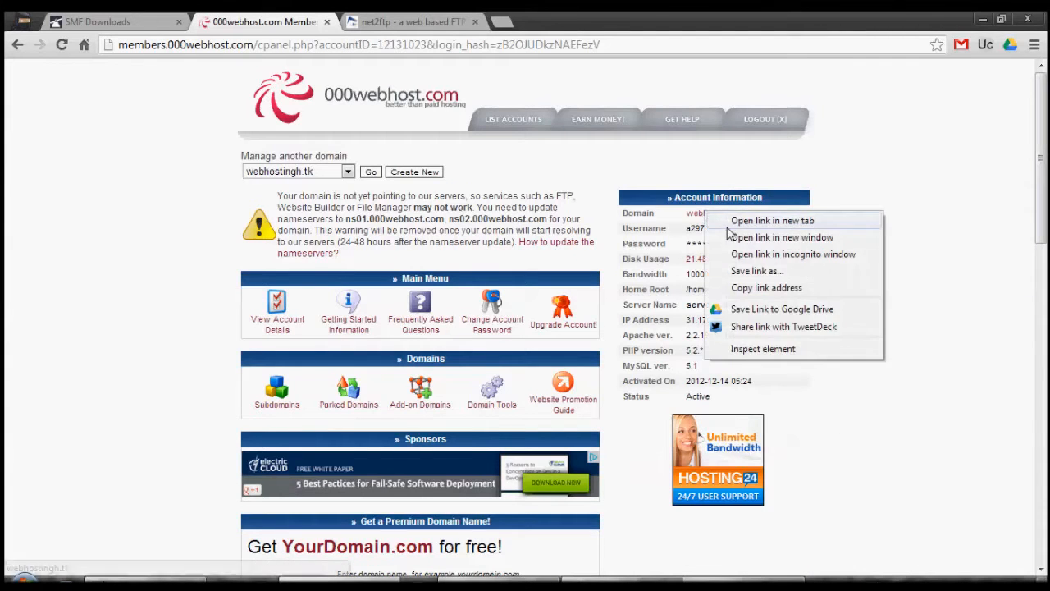
pyautogui.click(743, 218)
pyautogui.click(517, 20)
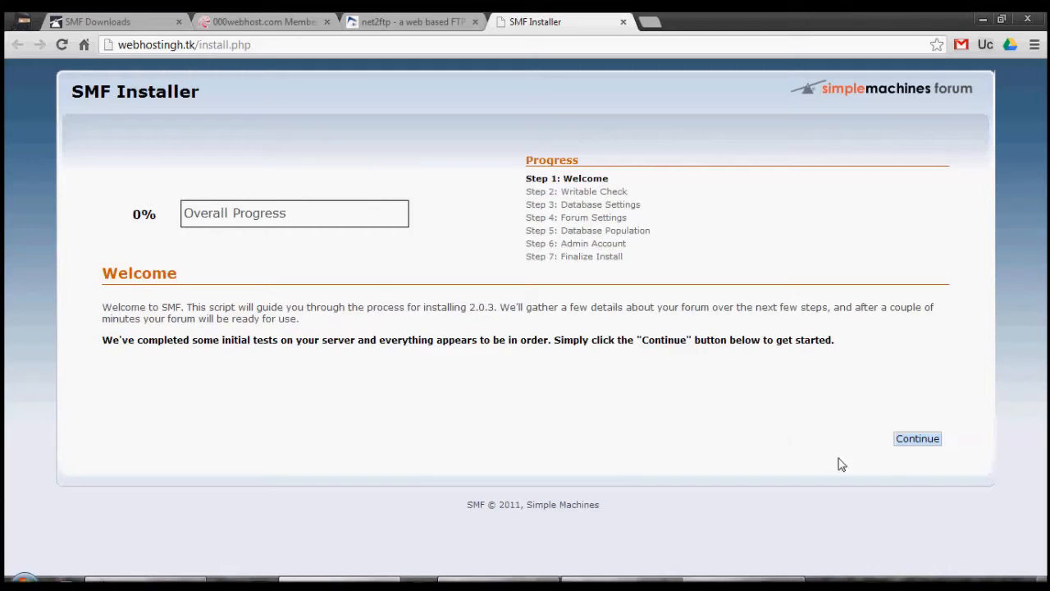
pyautogui.click(917, 439)
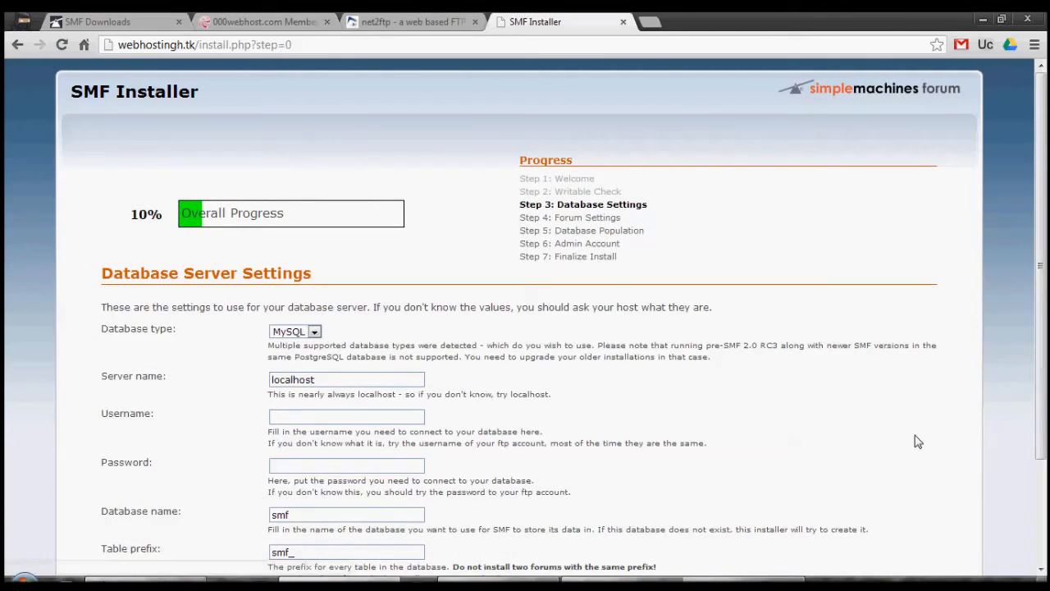
pyautogui.click(297, 337)
pyautogui.moveTo(253, 330); pyautogui.dragTo(283, 338)
pyautogui.click(284, 338)
pyautogui.click(238, 371)
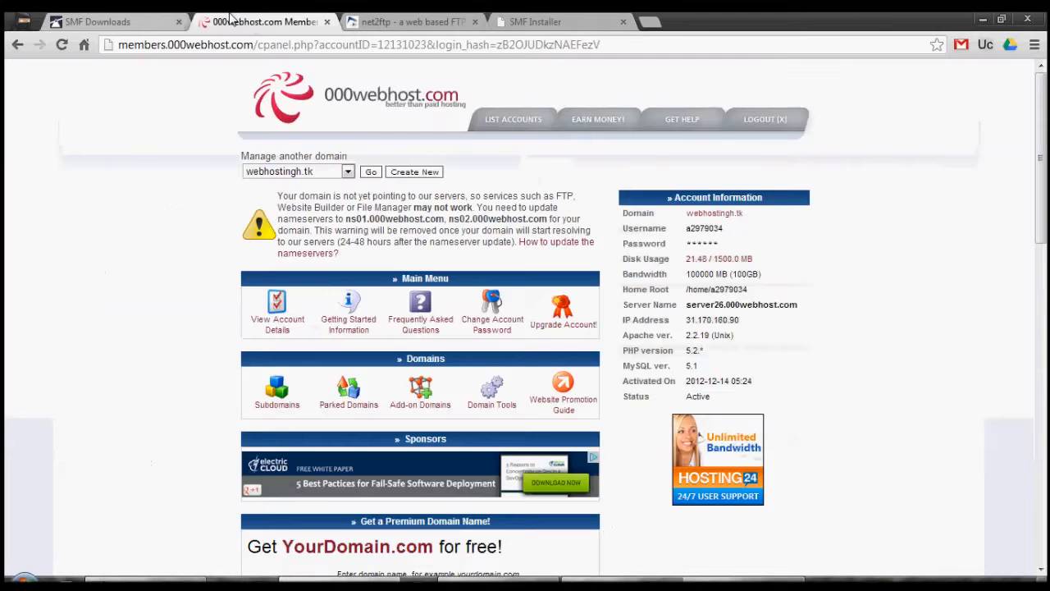
# - Open the MySQL management page from the 000webhost control panel's Software / Services section in a new tab
pyautogui.click(262, 22)
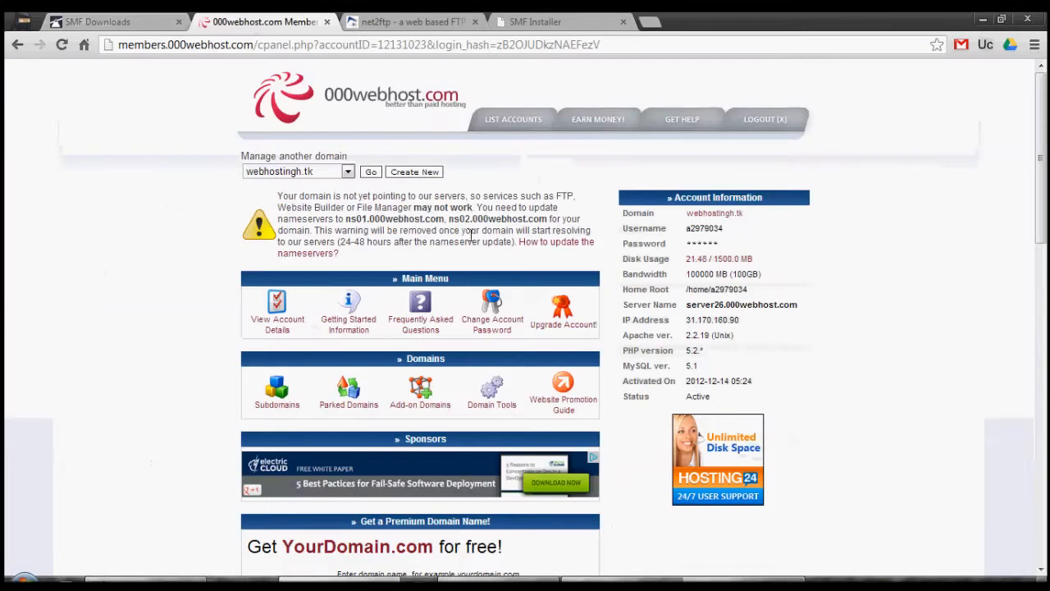
pyautogui.scroll(-6, 628, 371)
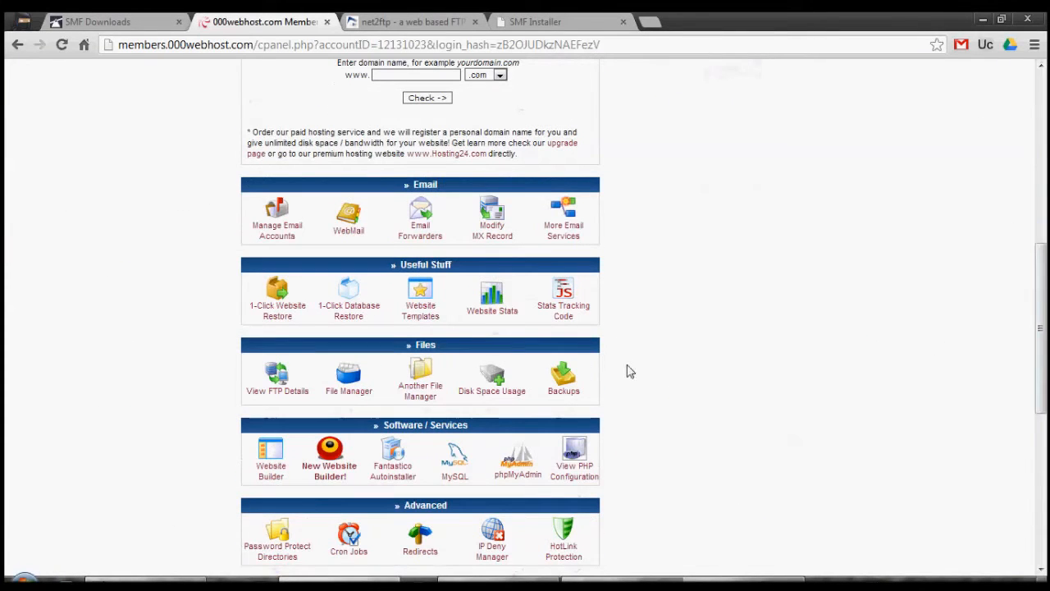
pyautogui.click(462, 467)
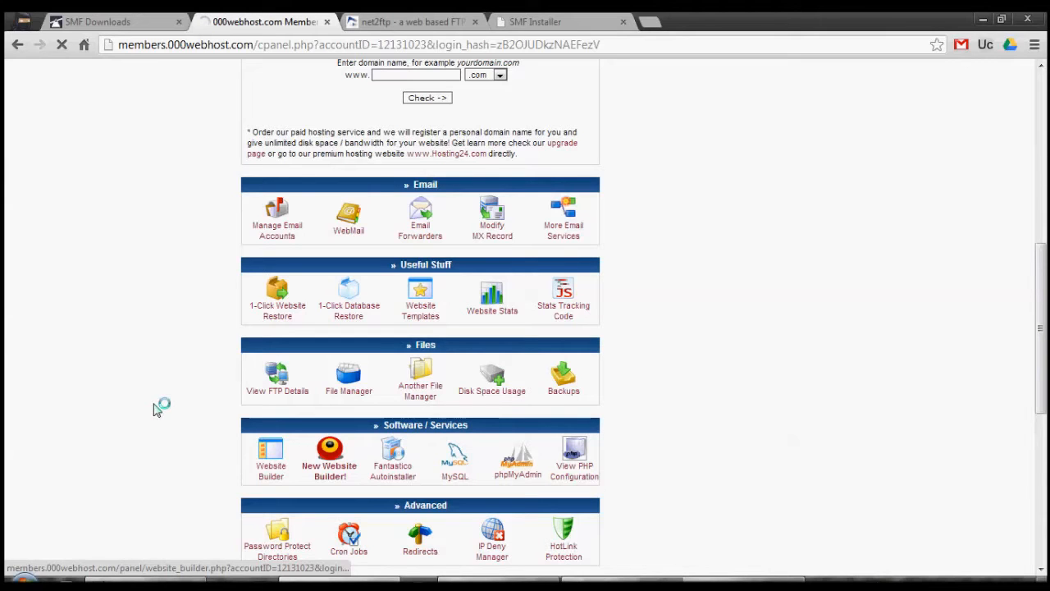
pyautogui.click(535, 21)
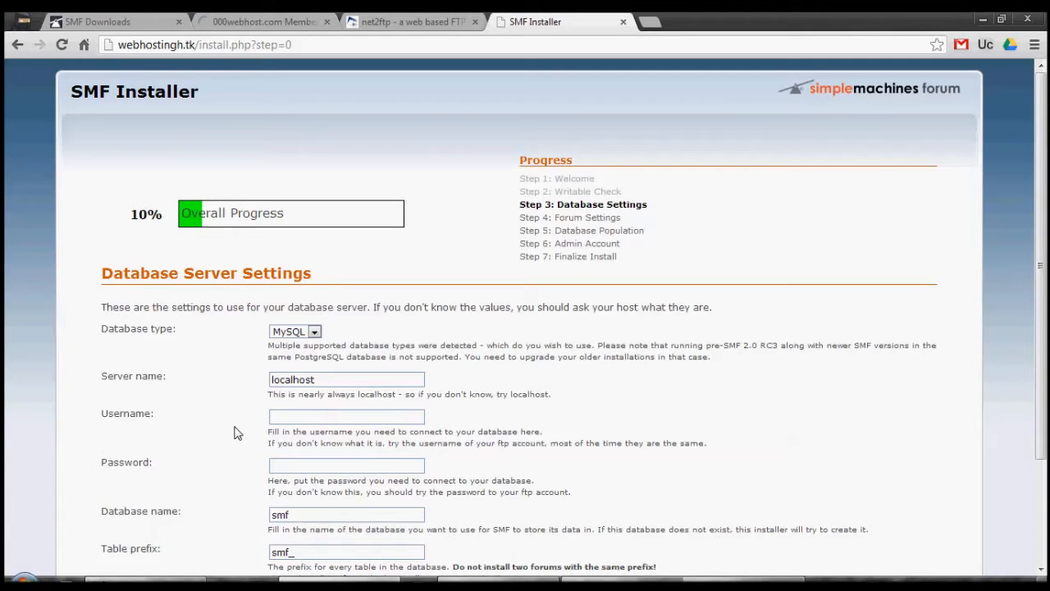
pyautogui.scroll(-1, 234, 433)
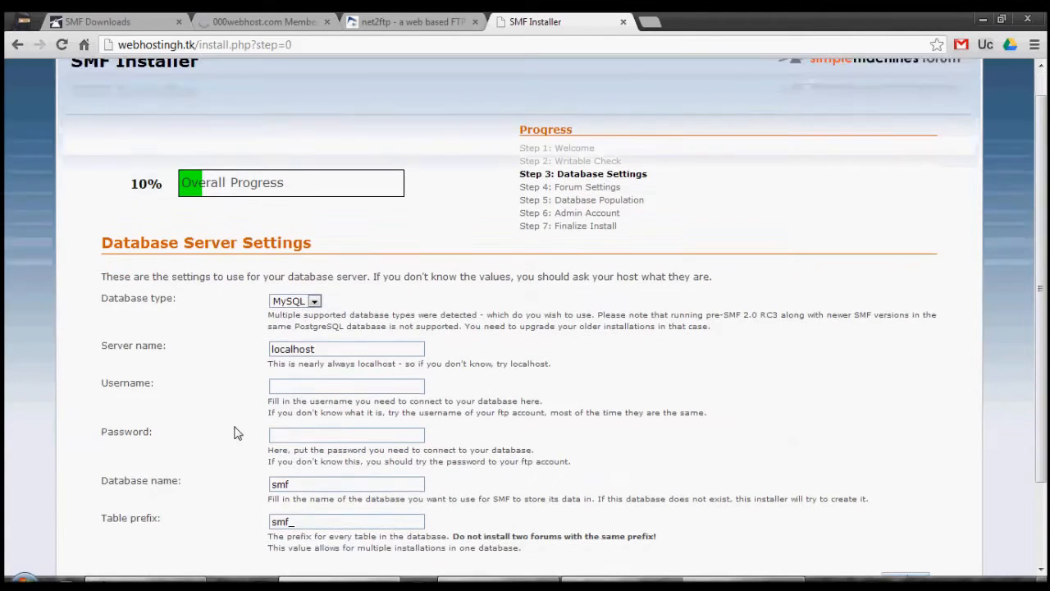
pyautogui.click(219, 19)
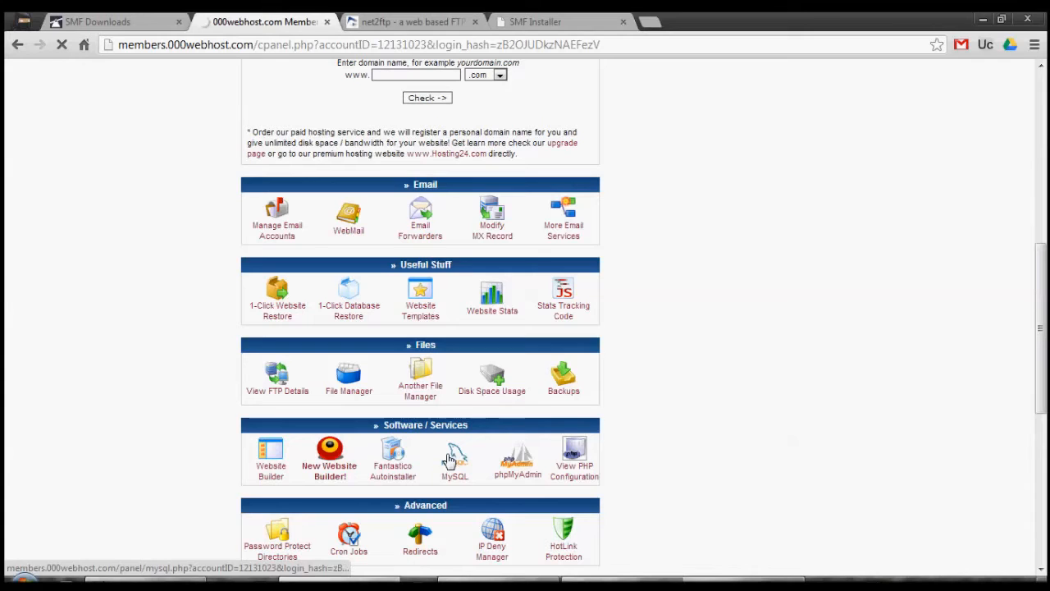
pyautogui.rightClick(493, 215)
pyautogui.click(495, 225)
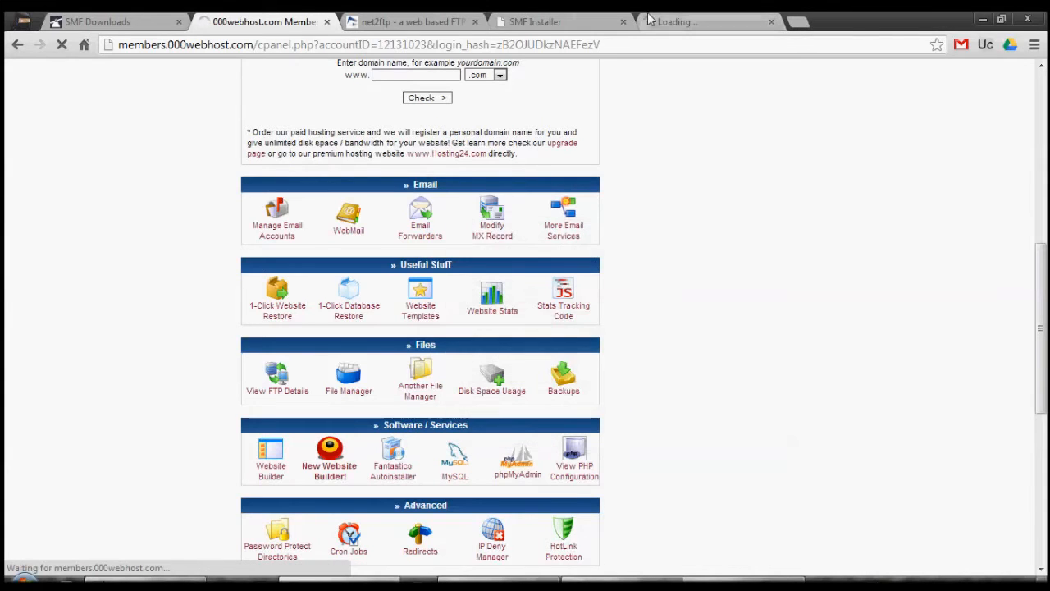
pyautogui.click(675, 19)
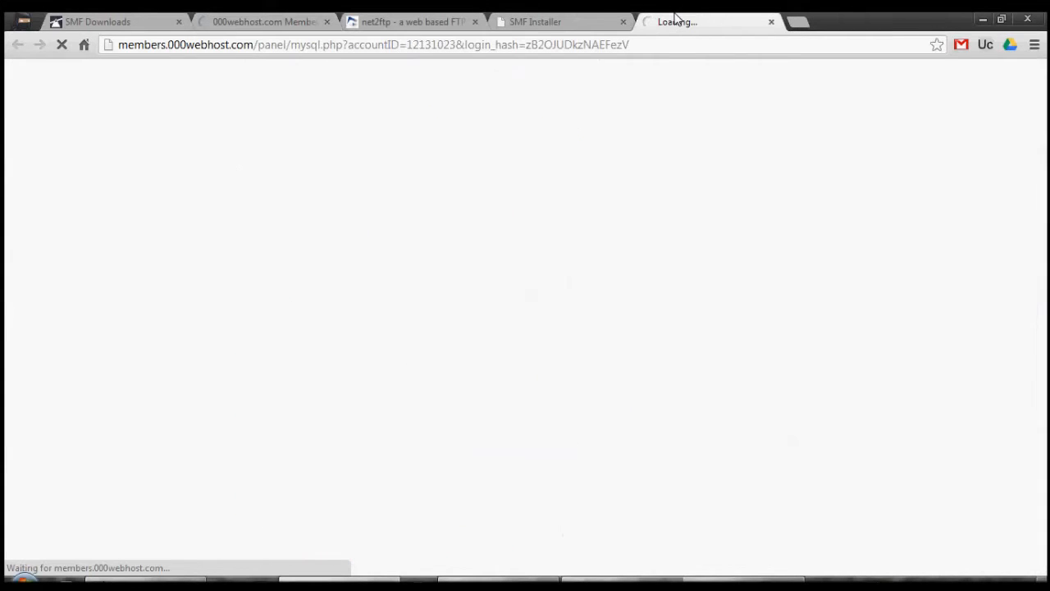
# - Open the phpMyAdmin page from the 000webhost control panel in a new tab and view it alongside the MySQL page
pyautogui.click(543, 19)
pyautogui.click(423, 20)
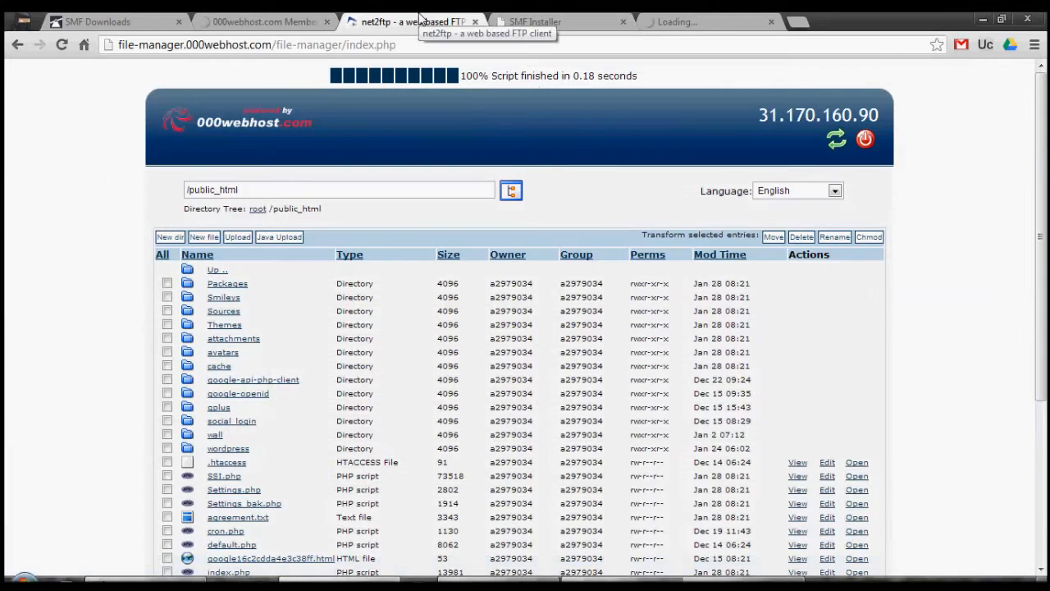
pyautogui.click(535, 21)
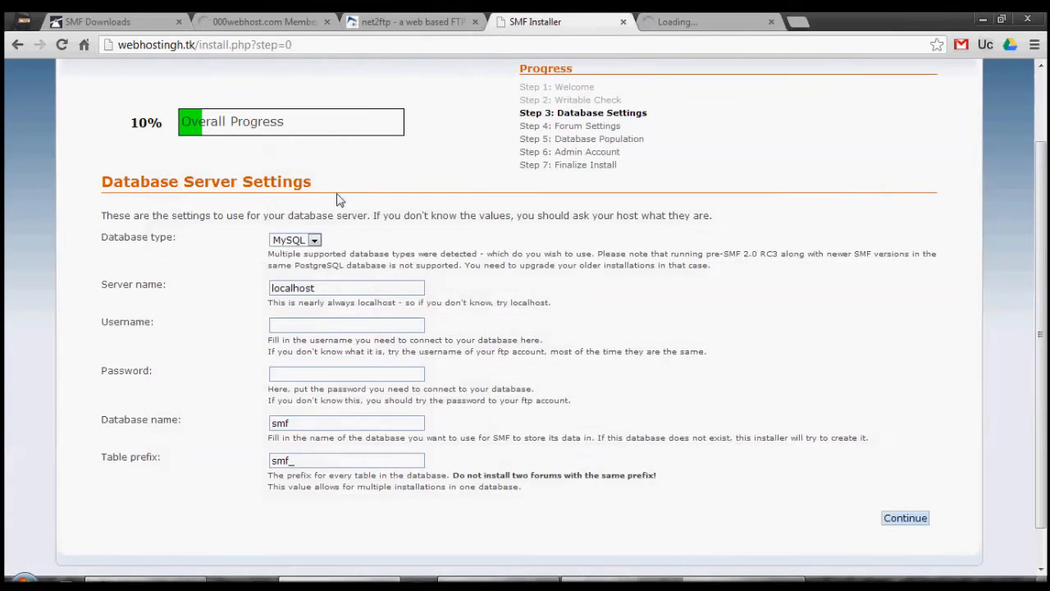
pyautogui.click(388, 18)
pyautogui.click(290, 18)
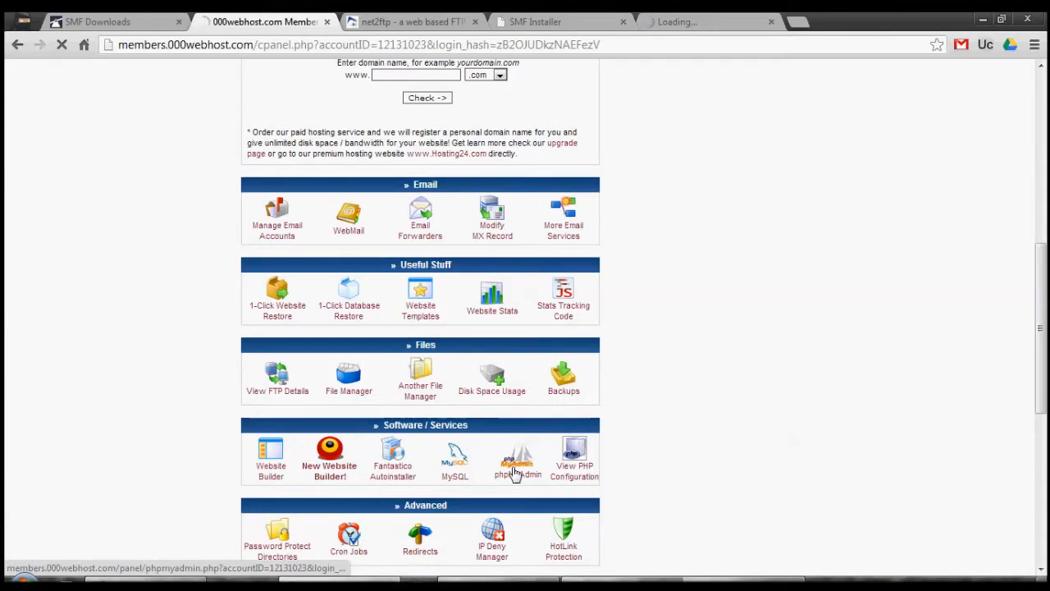
pyautogui.rightClick(535, 227)
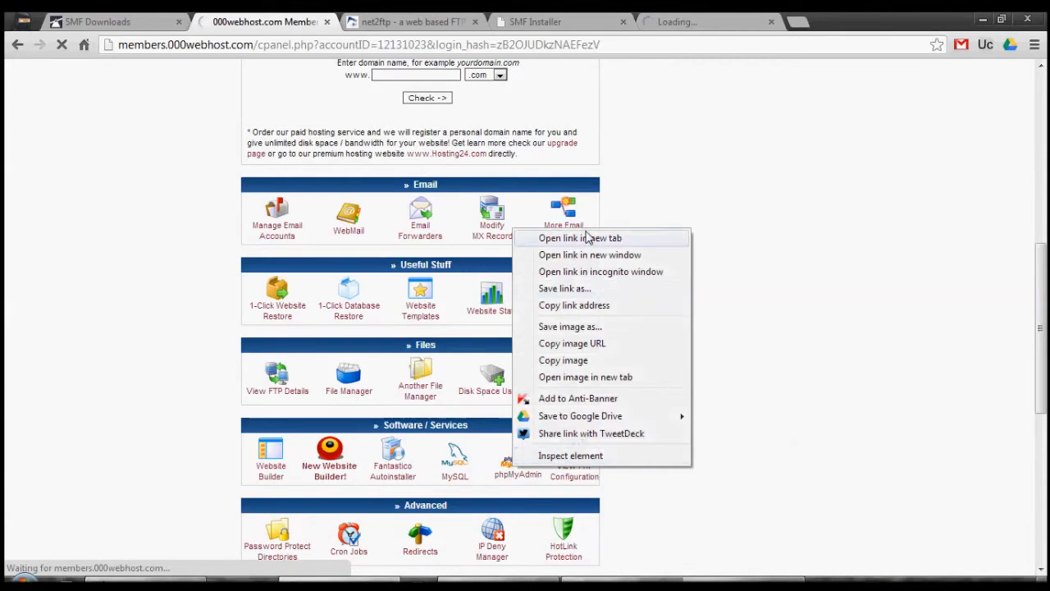
pyautogui.click(595, 237)
pyautogui.click(833, 19)
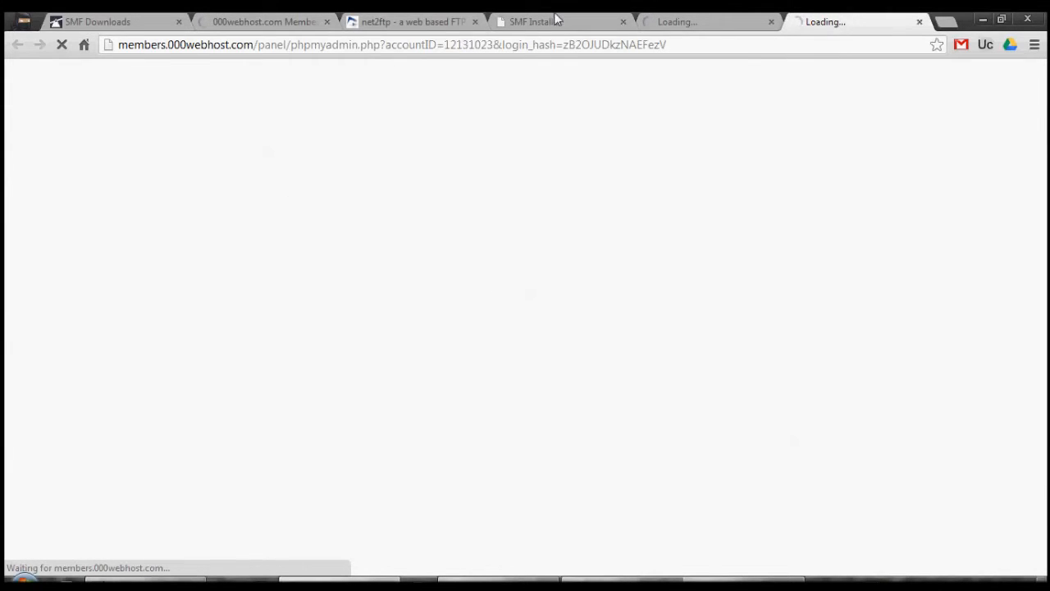
pyautogui.click(305, 18)
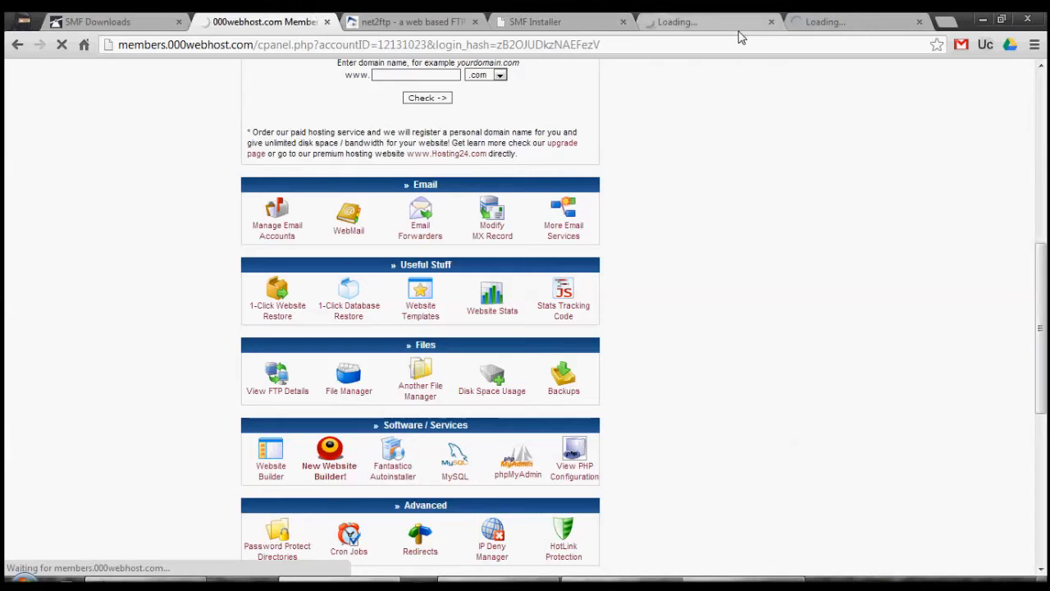
pyautogui.click(665, 20)
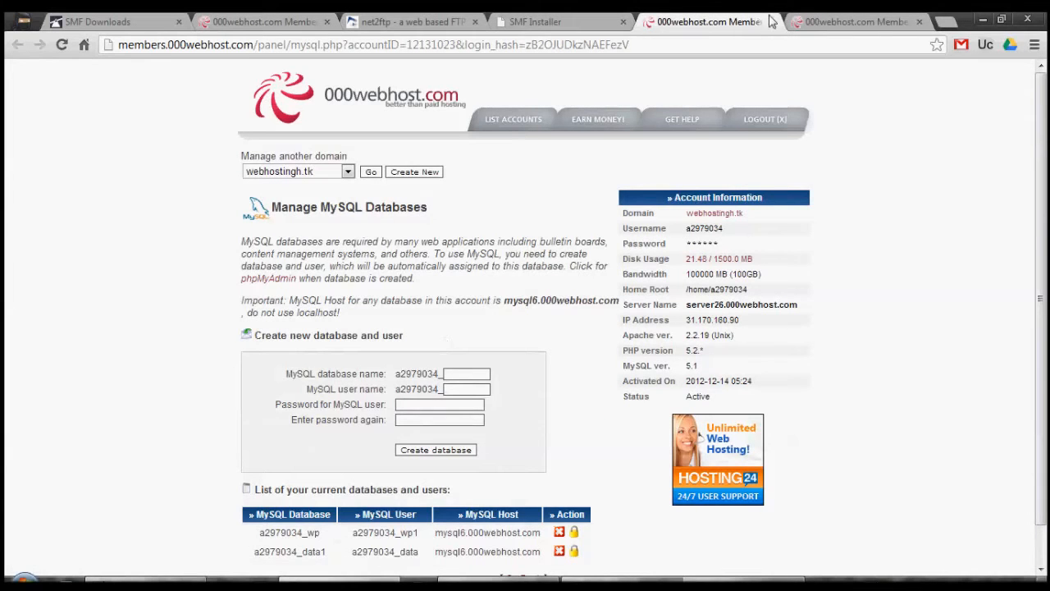
pyautogui.click(871, 20)
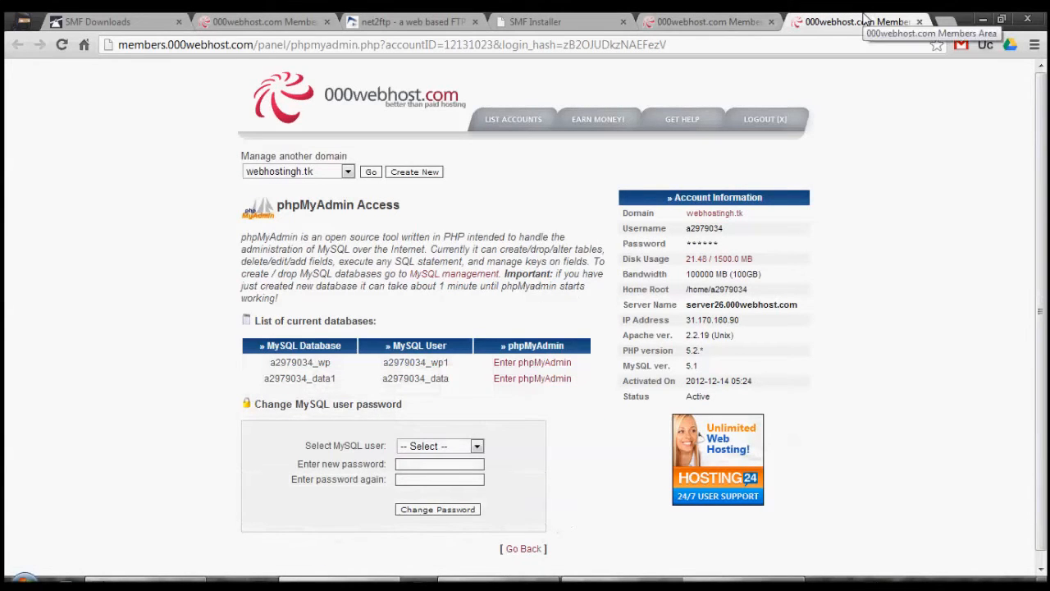
# - Copy the MySQL host mysql6.000webhost.com from the Manage MySQL Databases page into the SMF Installer's Server name
pyautogui.click(680, 20)
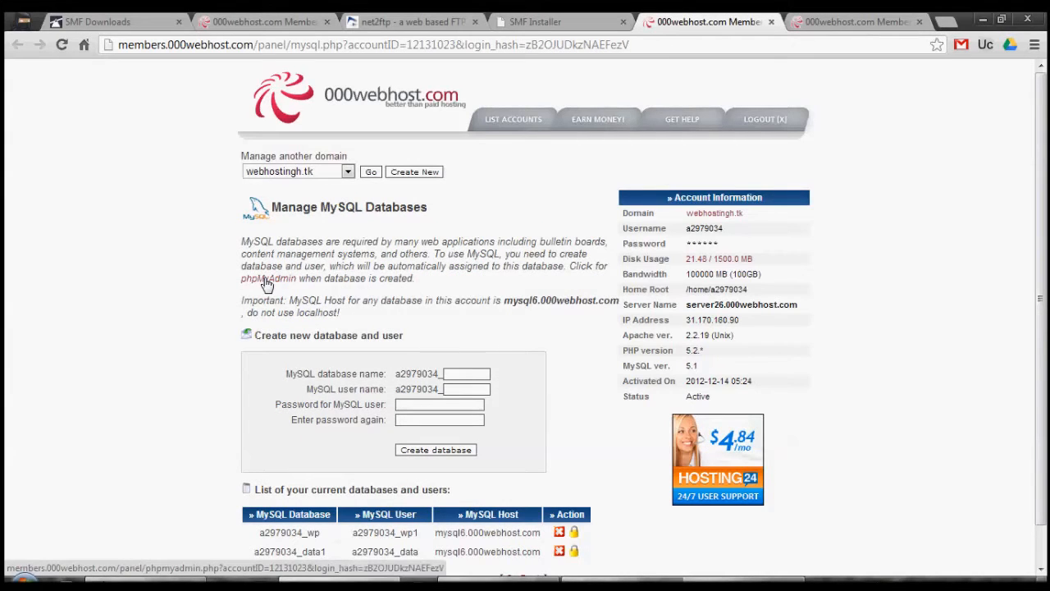
pyautogui.moveTo(504, 300); pyautogui.dragTo(620, 304)
pyautogui.rightClick(616, 305)
pyautogui.click(625, 313)
pyautogui.click(372, 21)
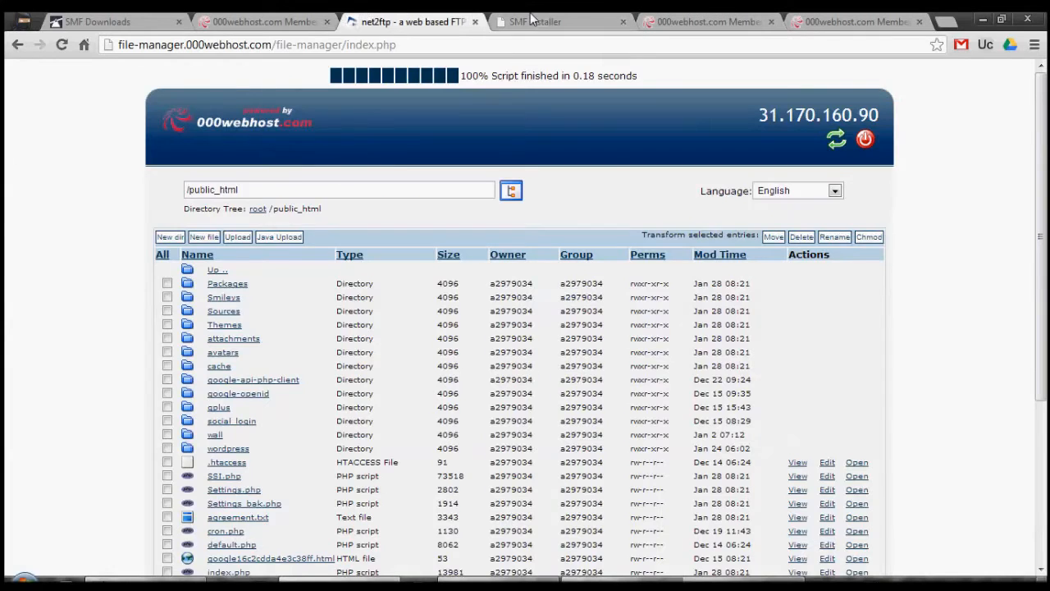
pyautogui.click(531, 20)
pyautogui.doubleClick(322, 287)
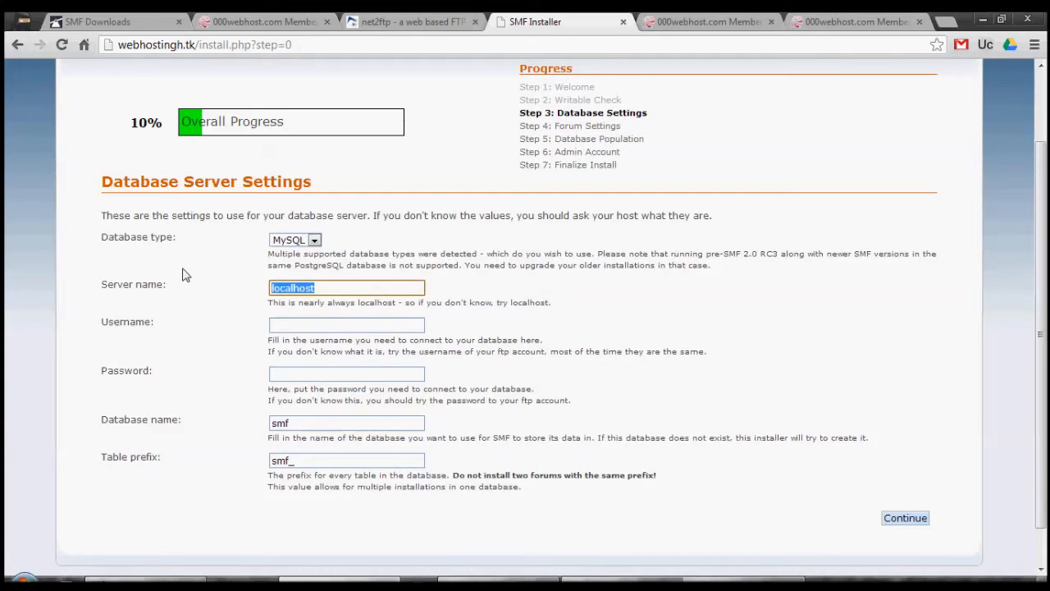
pyautogui.hotkey('ctrl', 'v')
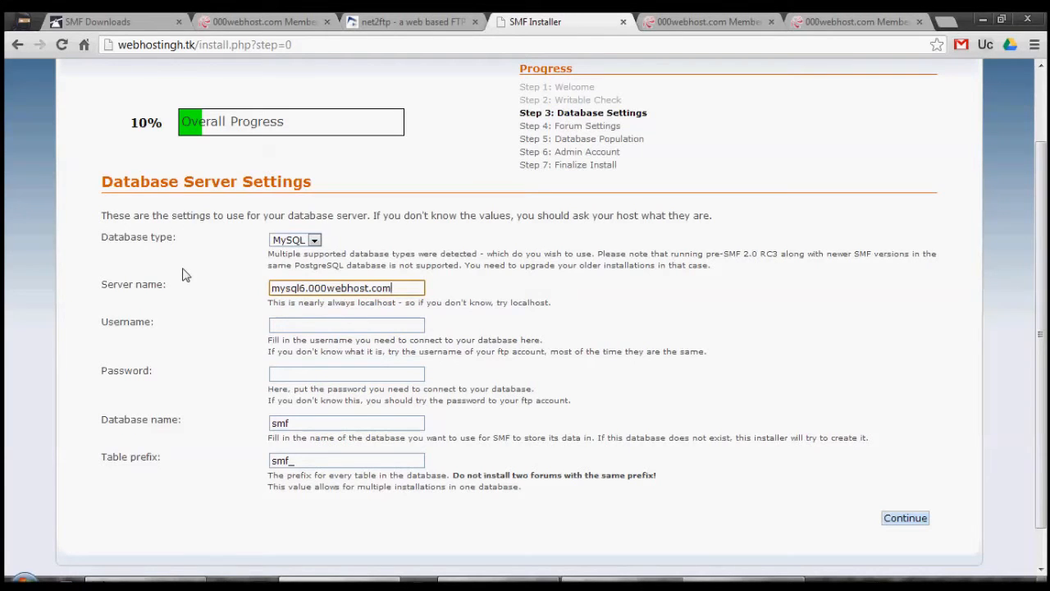
# - Copy the name of the MySQL database ending in _wp from 000webhost and replace the installer's Database name with it
pyautogui.click(385, 18)
pyautogui.click(663, 20)
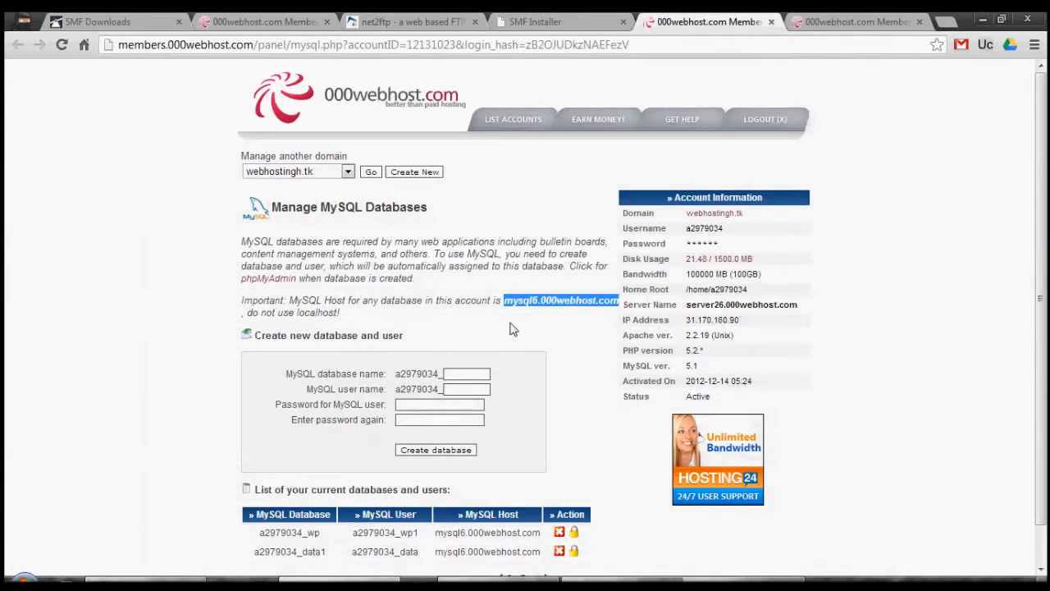
pyautogui.moveTo(254, 535); pyautogui.dragTo(322, 533)
pyautogui.rightClick(302, 532)
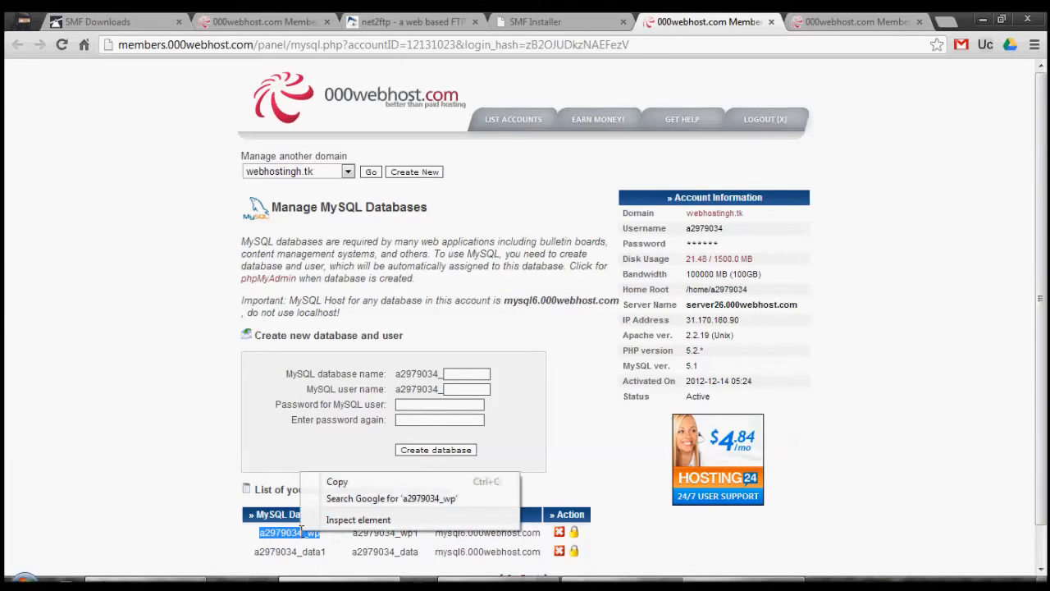
pyautogui.click(332, 482)
pyautogui.click(575, 21)
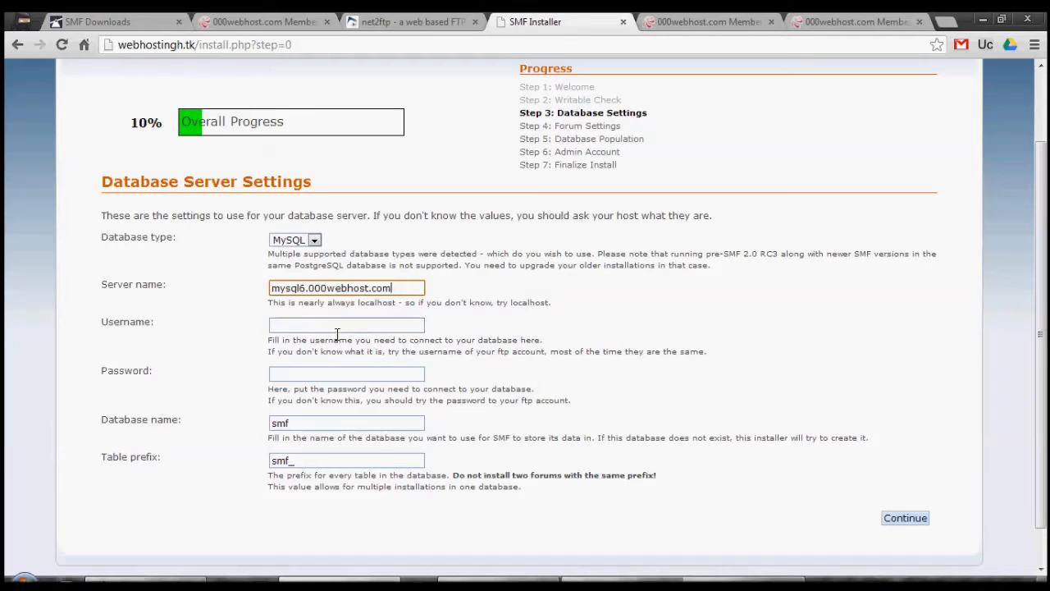
pyautogui.click(305, 420)
pyautogui.doubleClick(305, 420)
pyautogui.press('BackSpace')
pyautogui.hotkey('ctrl', 'v')
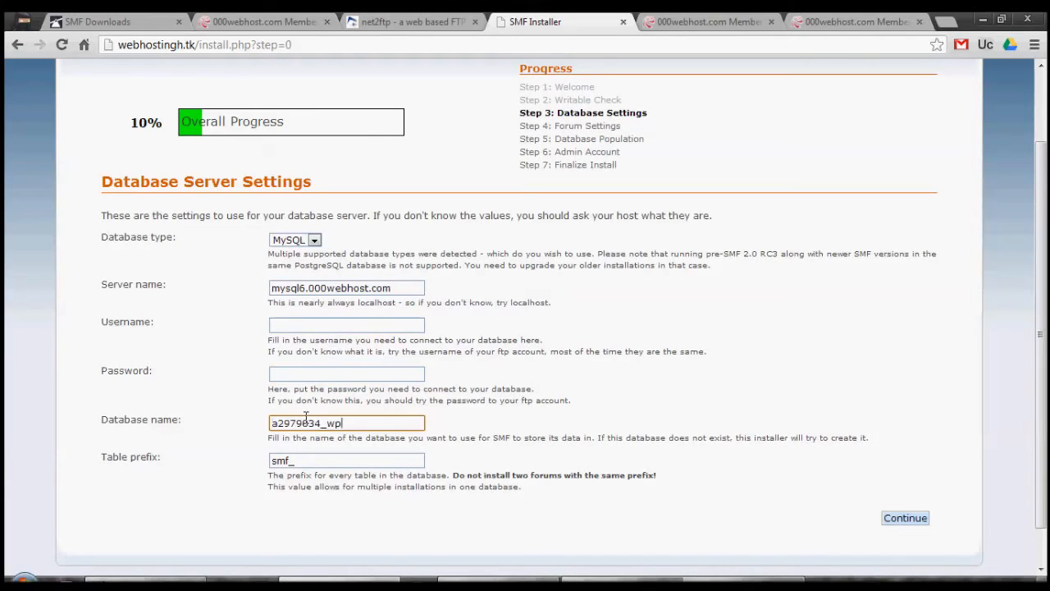
# - Copy the MySQL user ending in _wp1 from the 000webhost database list into the installer's Username
pyautogui.click(299, 325)
pyautogui.click(701, 21)
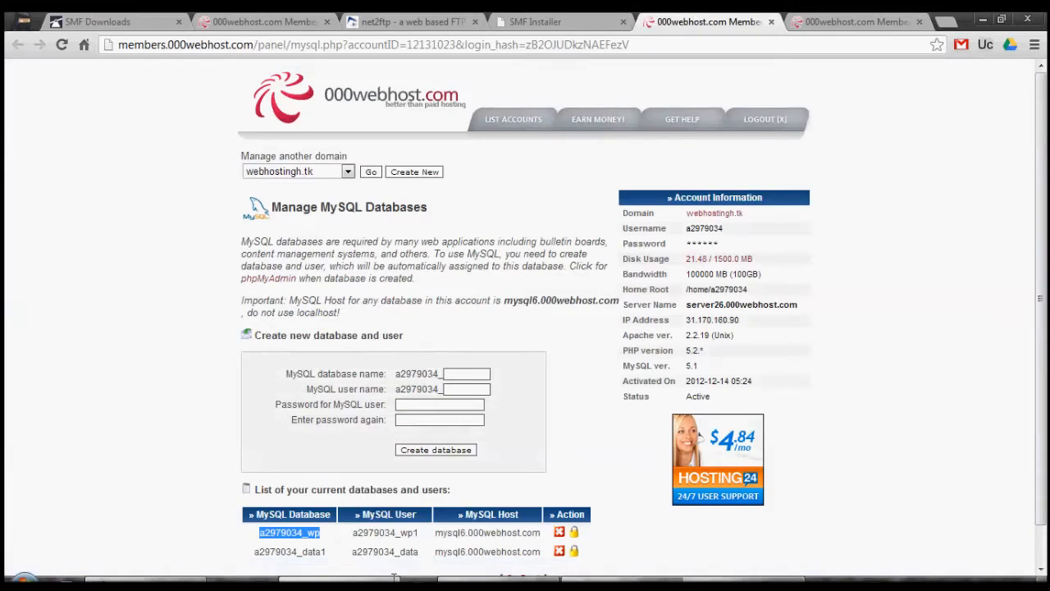
pyautogui.moveTo(351, 533); pyautogui.dragTo(420, 531)
pyautogui.rightClick(420, 532)
pyautogui.click(435, 480)
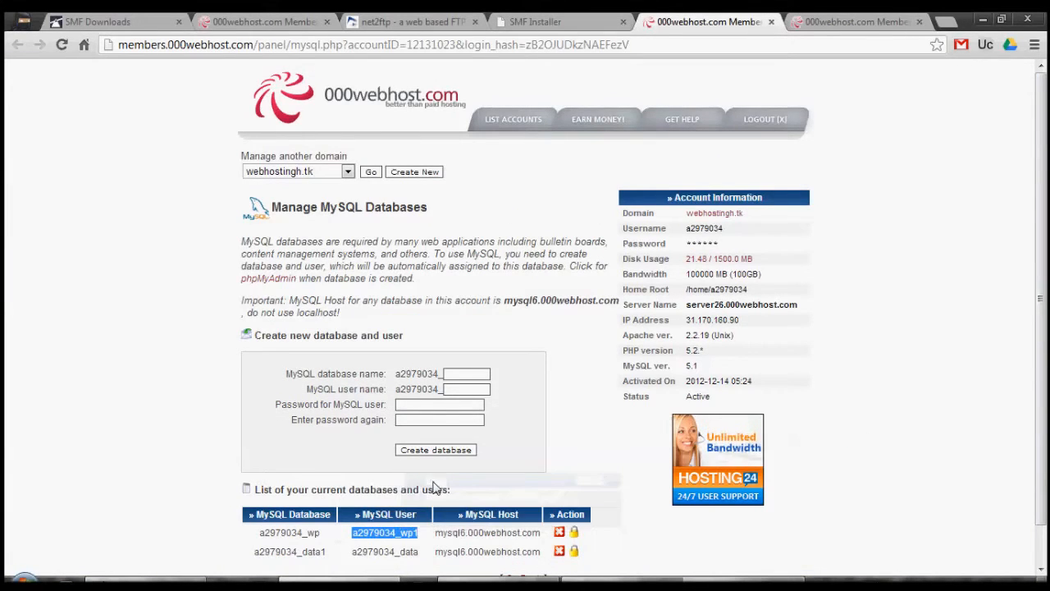
pyautogui.click(834, 20)
pyautogui.click(506, 21)
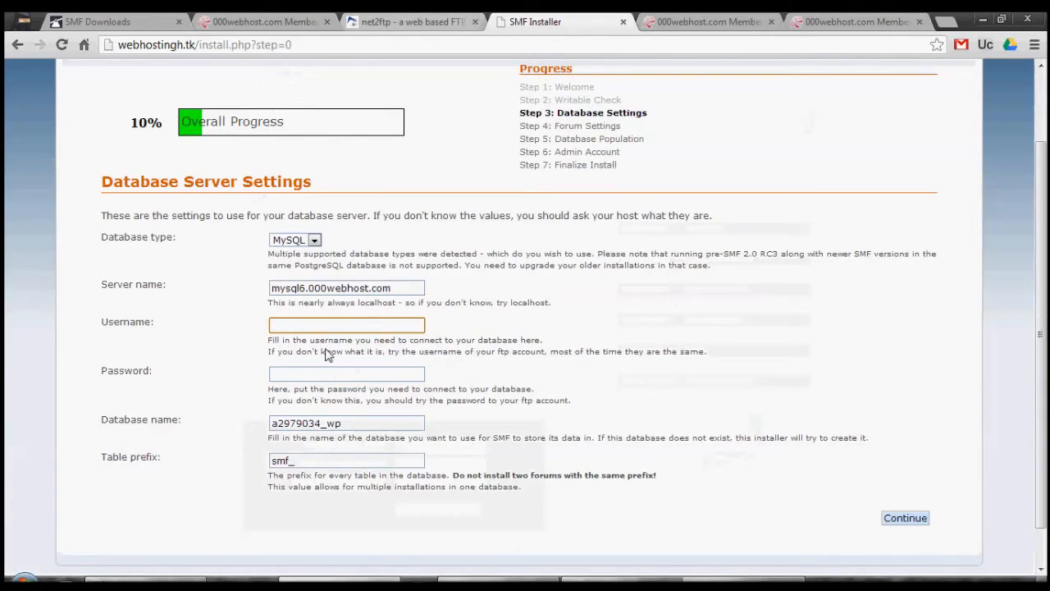
pyautogui.hotkey('ctrl', 'v')
# - Enter the database password, submit the Database Server Settings and dismiss the browser's offer to save the password
pyautogui.click(319, 375)
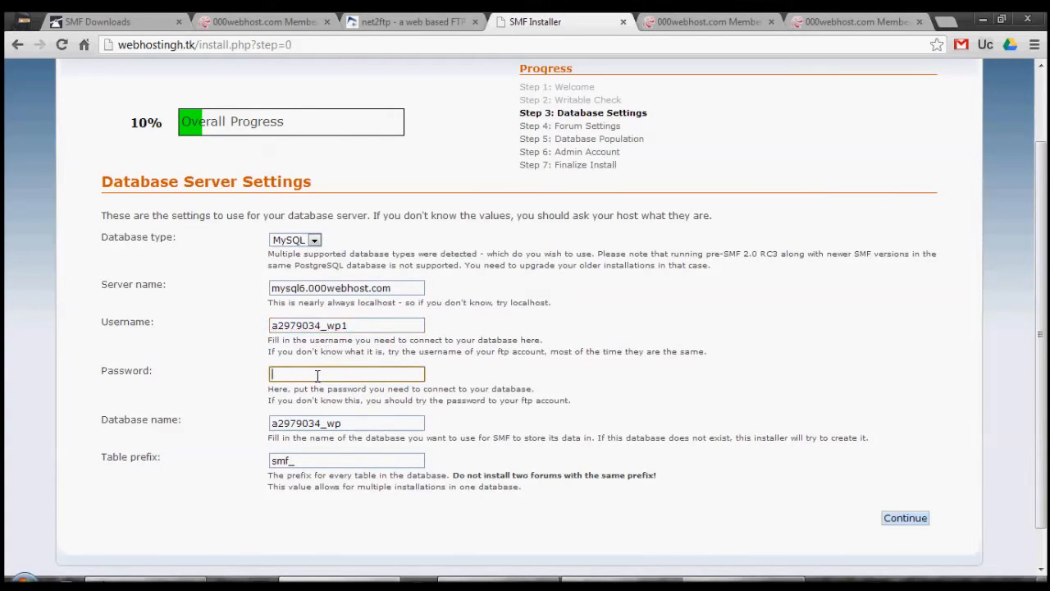
pyautogui.write('•••••••••')
pyautogui.click(910, 519)
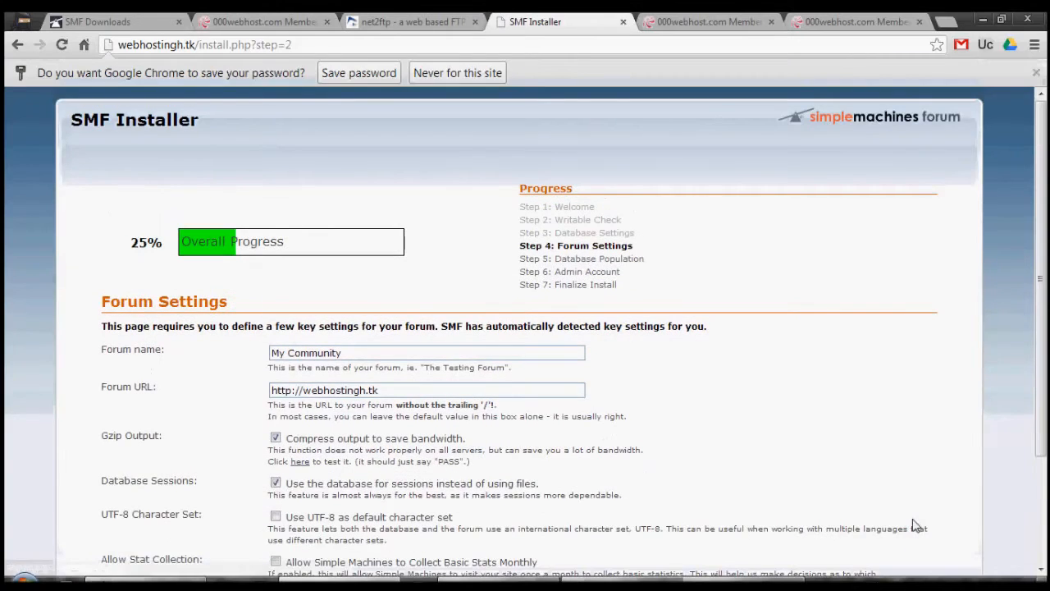
pyautogui.click(1036, 72)
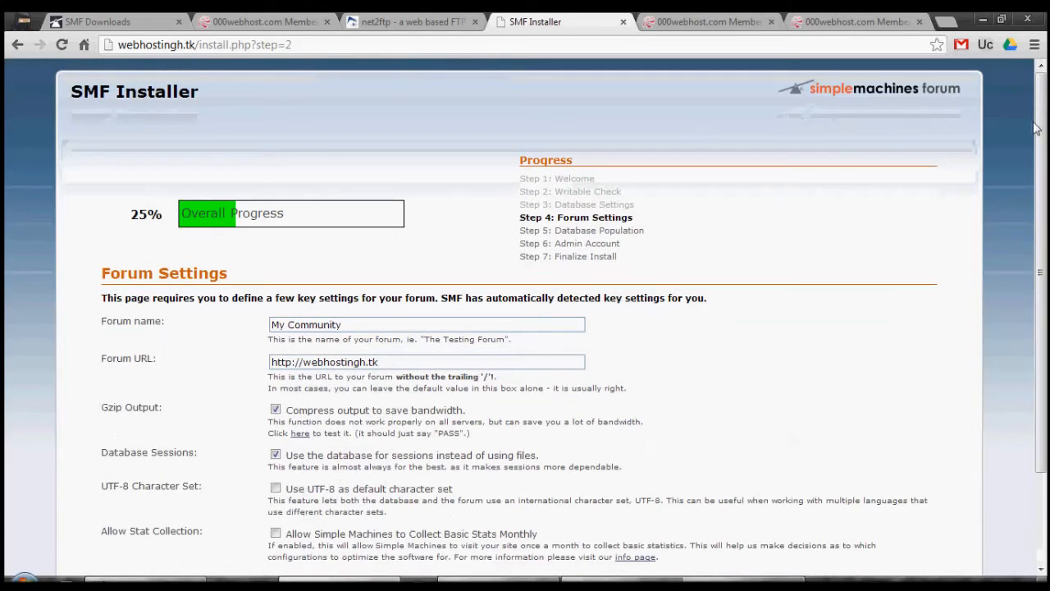
# - Accept the default Forum Settings with the forum name My Community and continue past Database Population to the Admin Account step
pyautogui.moveTo(1035, 76); pyautogui.dragTo(1040, 149)
pyautogui.click(845, 126)
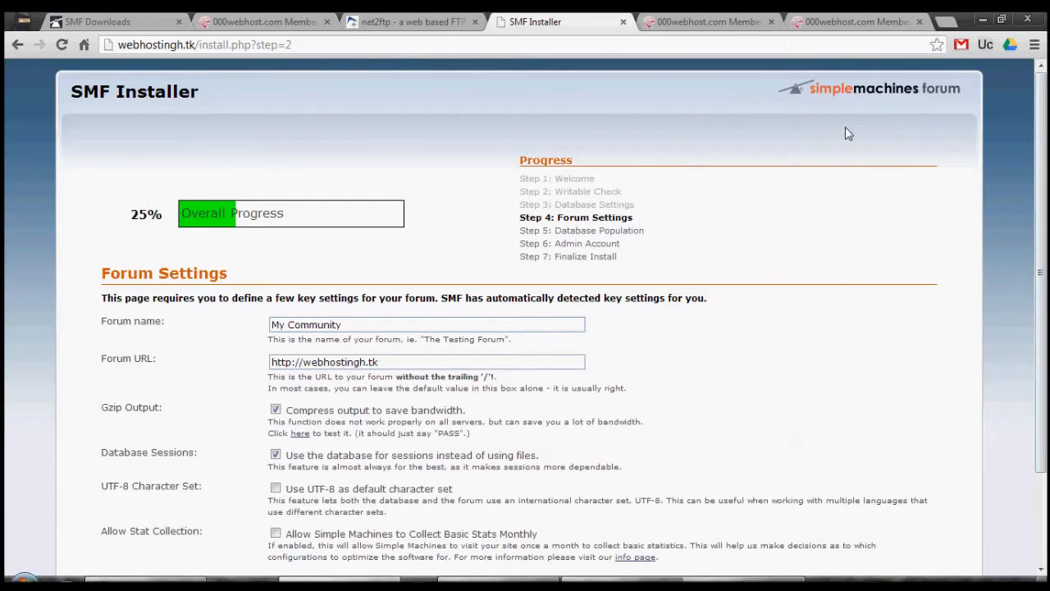
pyautogui.scroll(-1, 1047, 212)
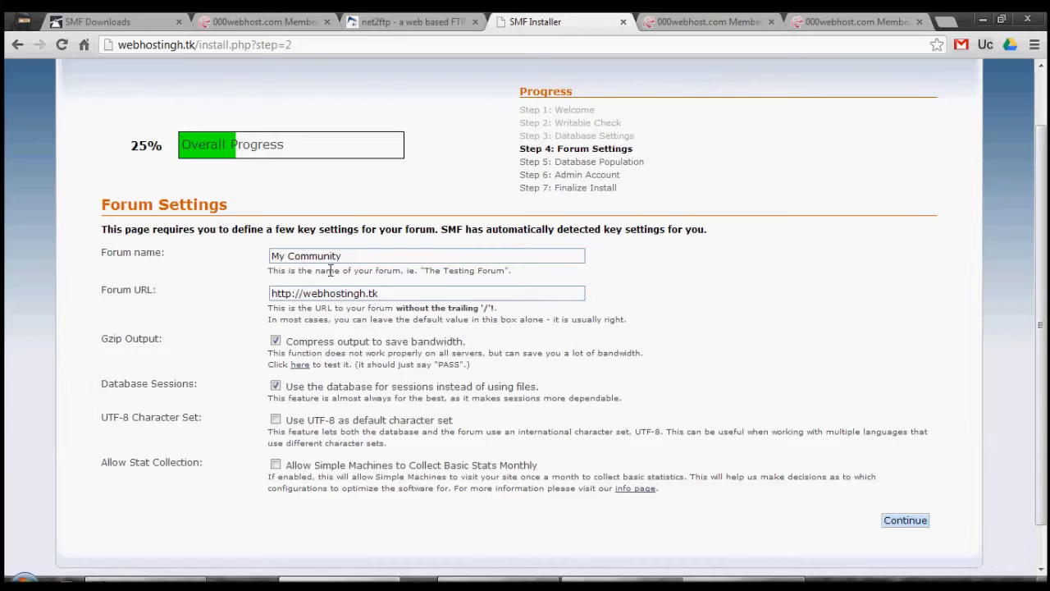
pyautogui.click(398, 287)
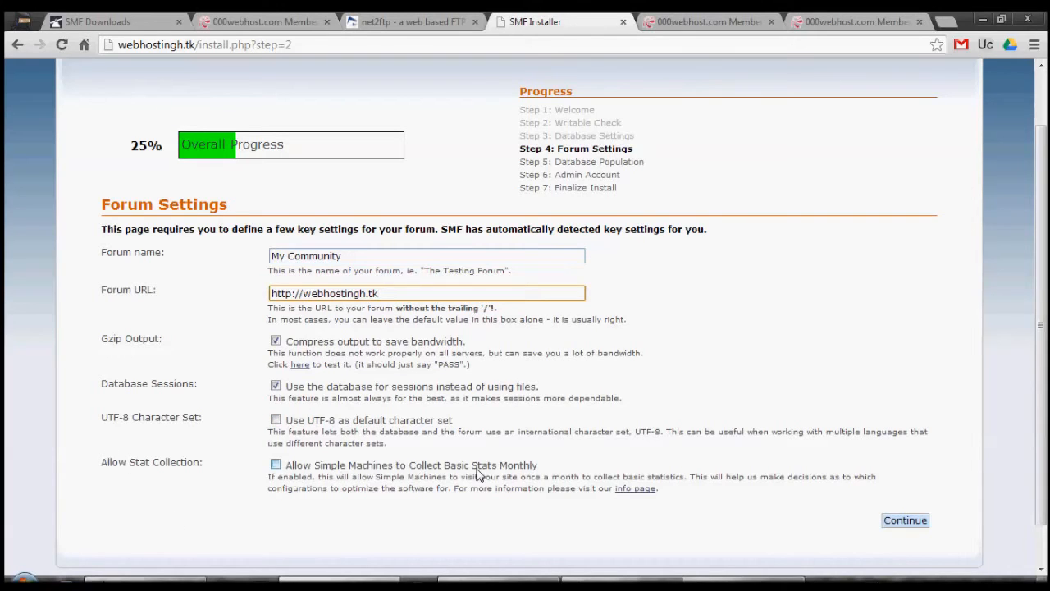
pyautogui.click(902, 520)
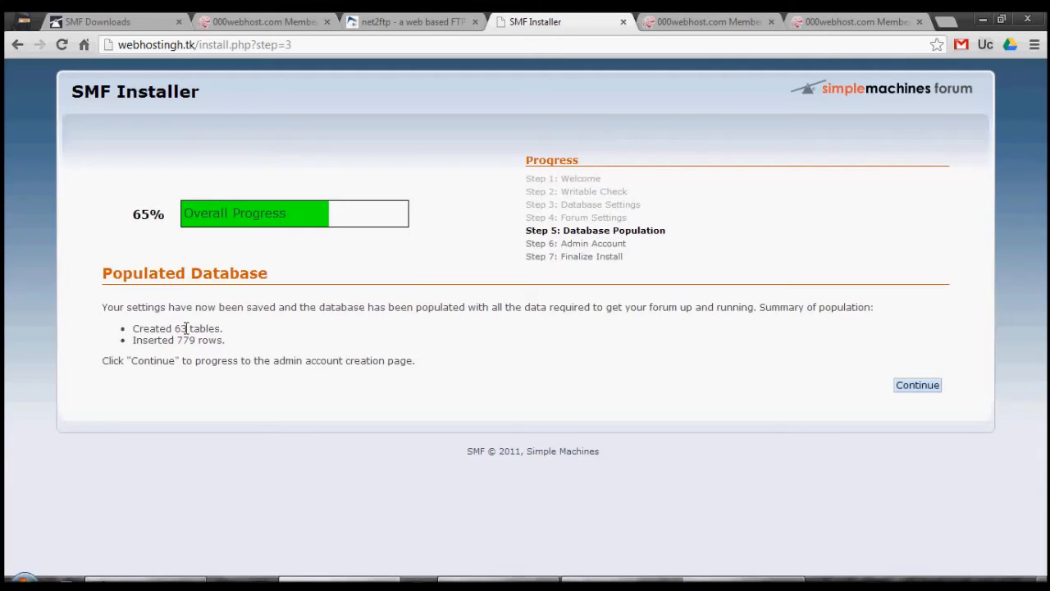
pyautogui.click(918, 386)
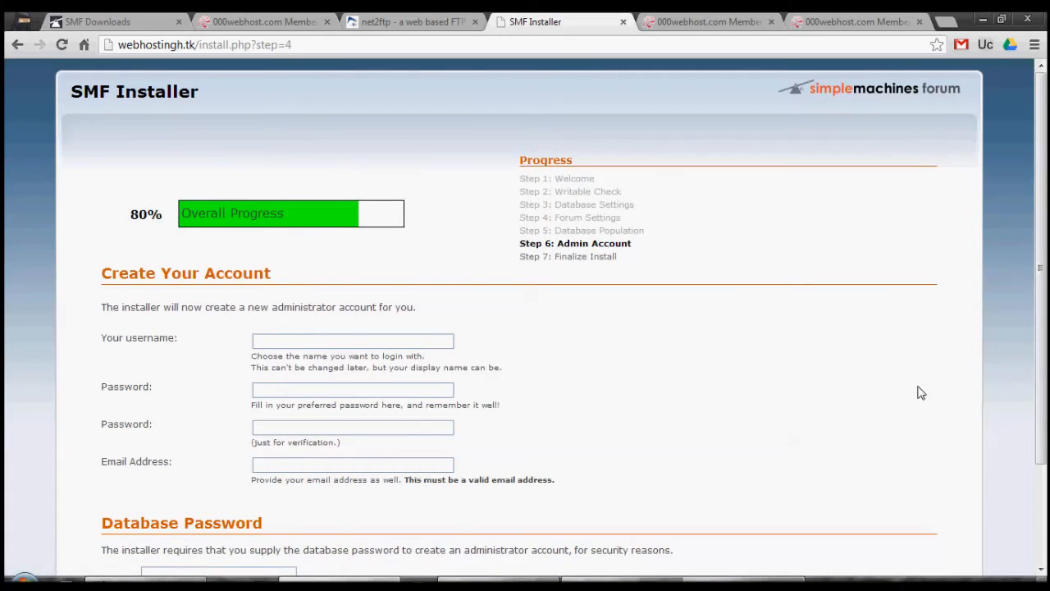
# - Fill in the administrator account with the username admin, the account password with its verification, and the contact's e-mail address
pyautogui.click(369, 338)
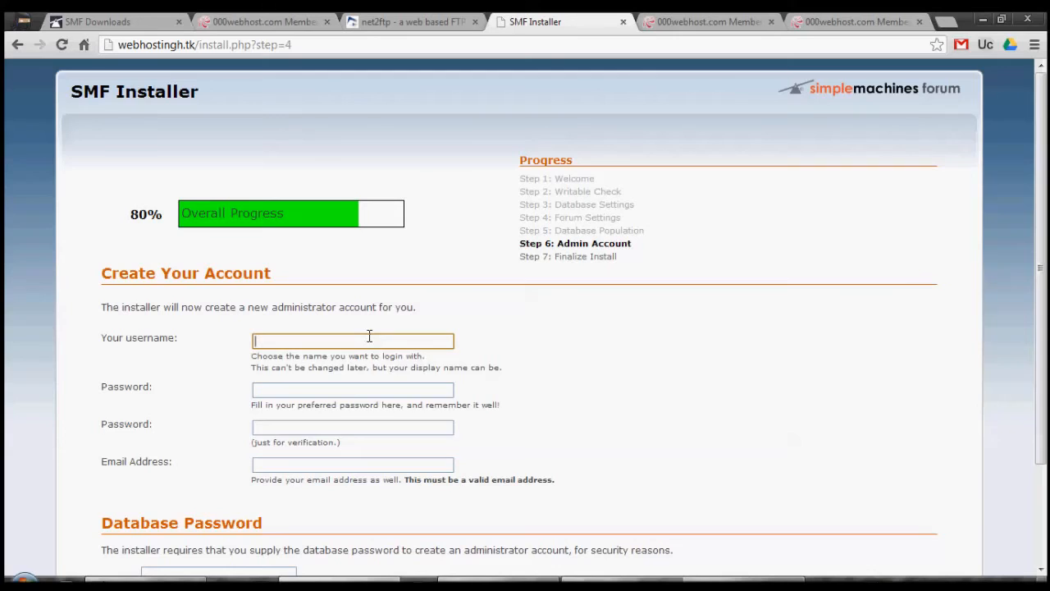
pyautogui.click(370, 336)
pyautogui.click(356, 359)
pyautogui.click(345, 388)
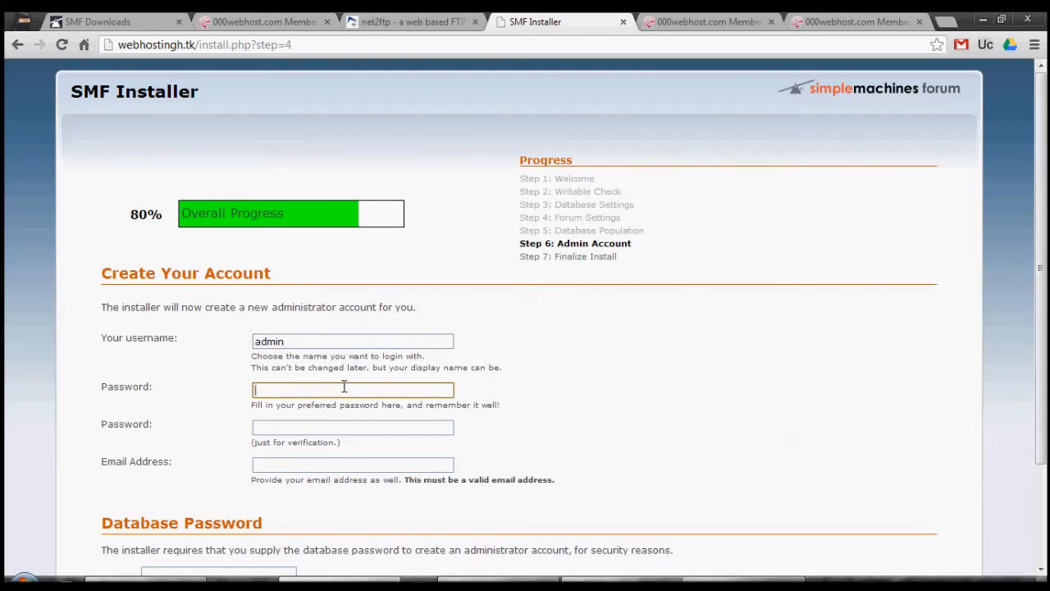
pyautogui.write('12345678')
pyautogui.press('Tab')
pyautogui.write('12345678')
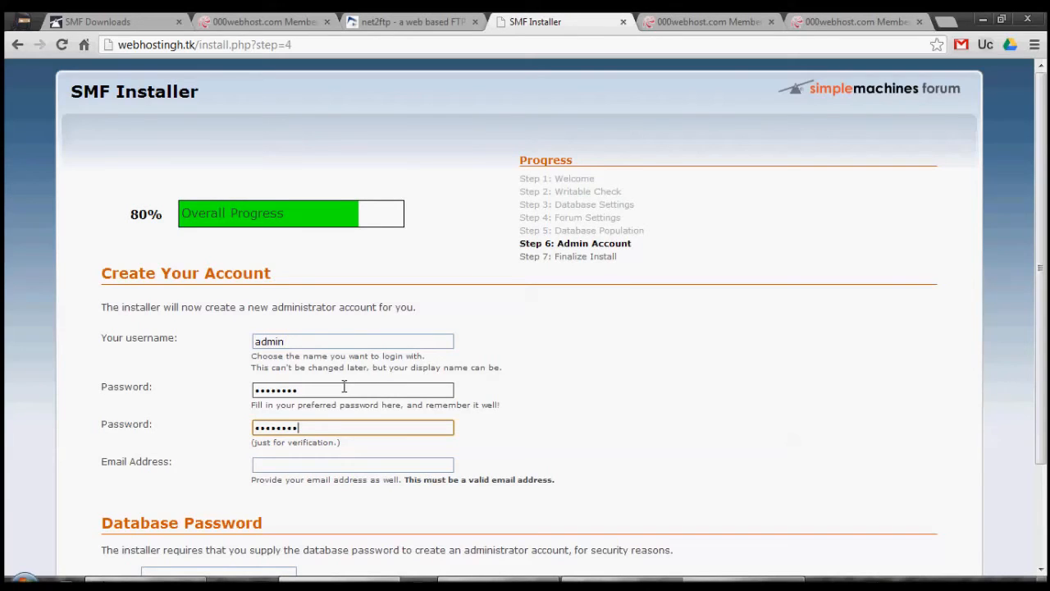
pyautogui.doubleClick(304, 450)
pyautogui.click(304, 463)
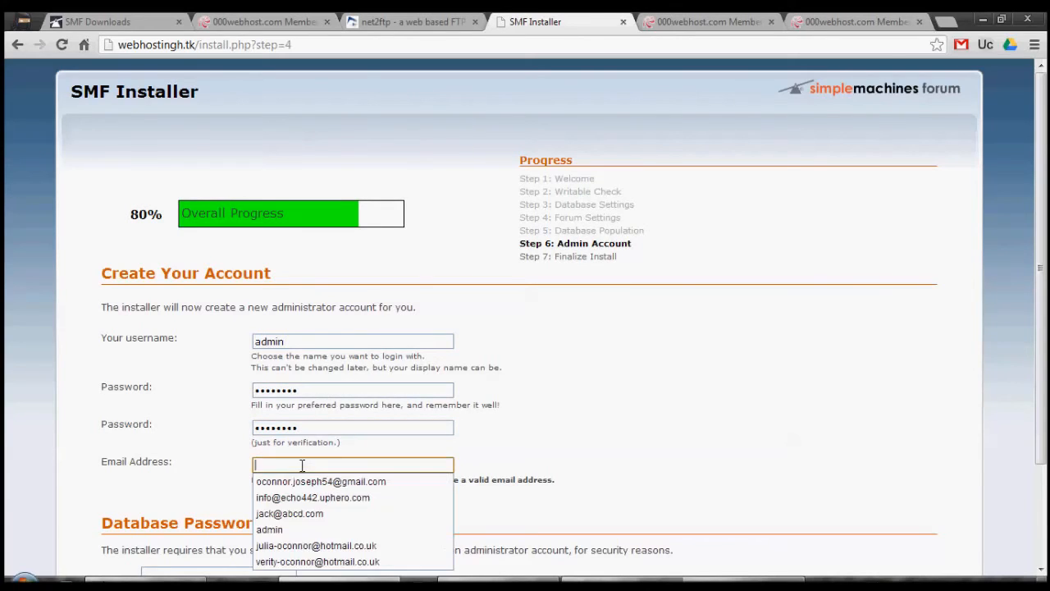
pyautogui.click(304, 497)
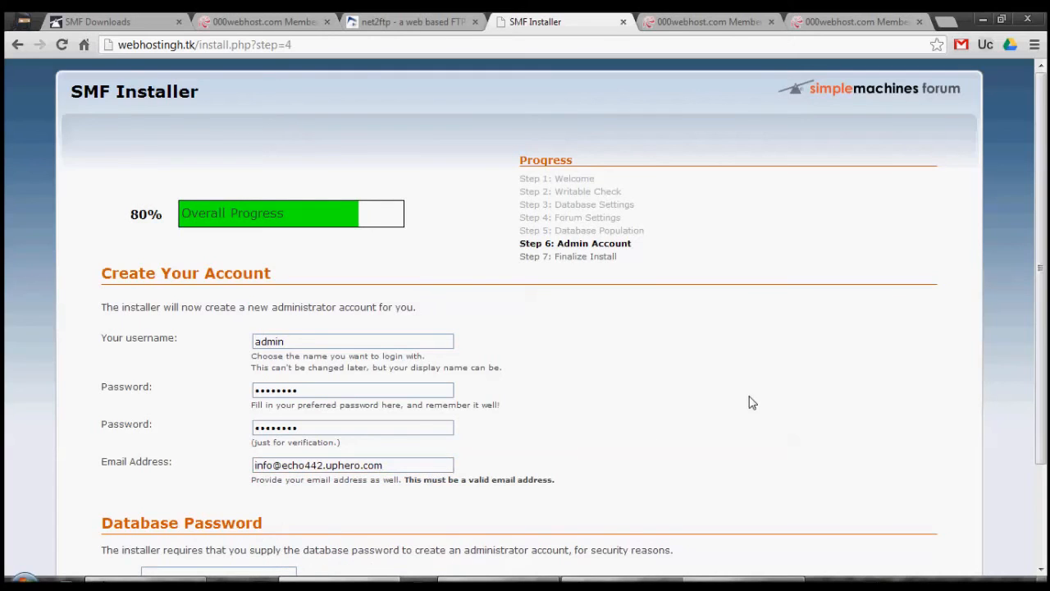
# - Enter the database password, continue to Finalize Install and dismiss the browser's offer to save the password
pyautogui.scroll(-3, 525, 328)
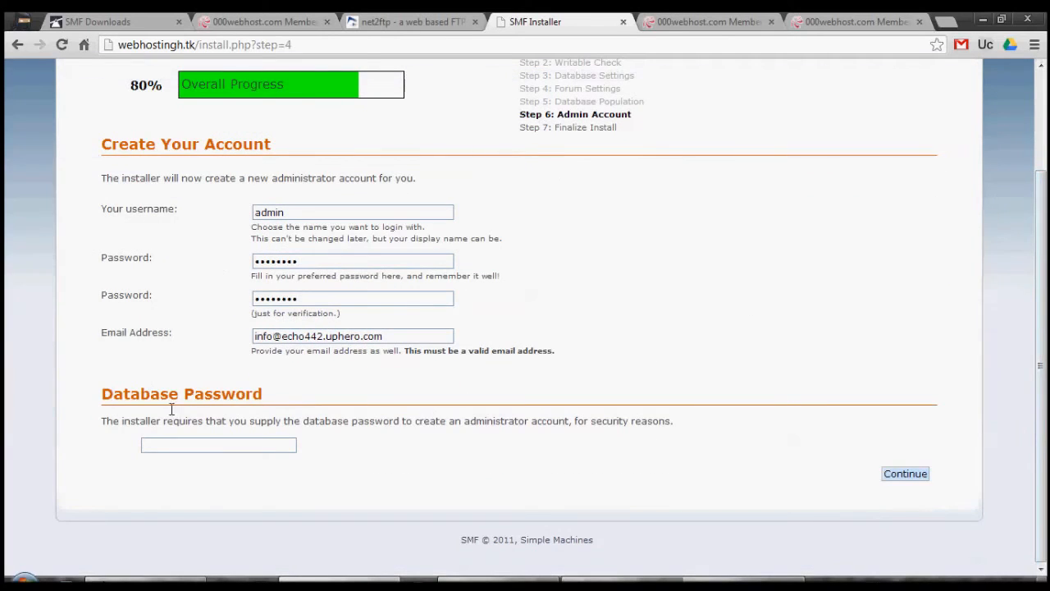
pyautogui.click(174, 443)
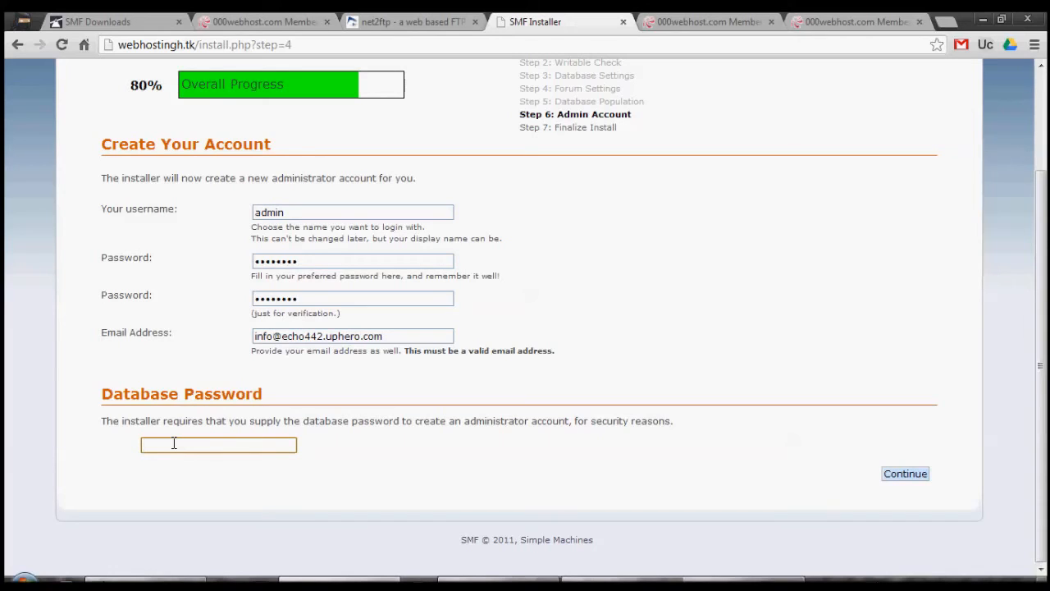
pyautogui.write('••••••••')
pyautogui.click(888, 480)
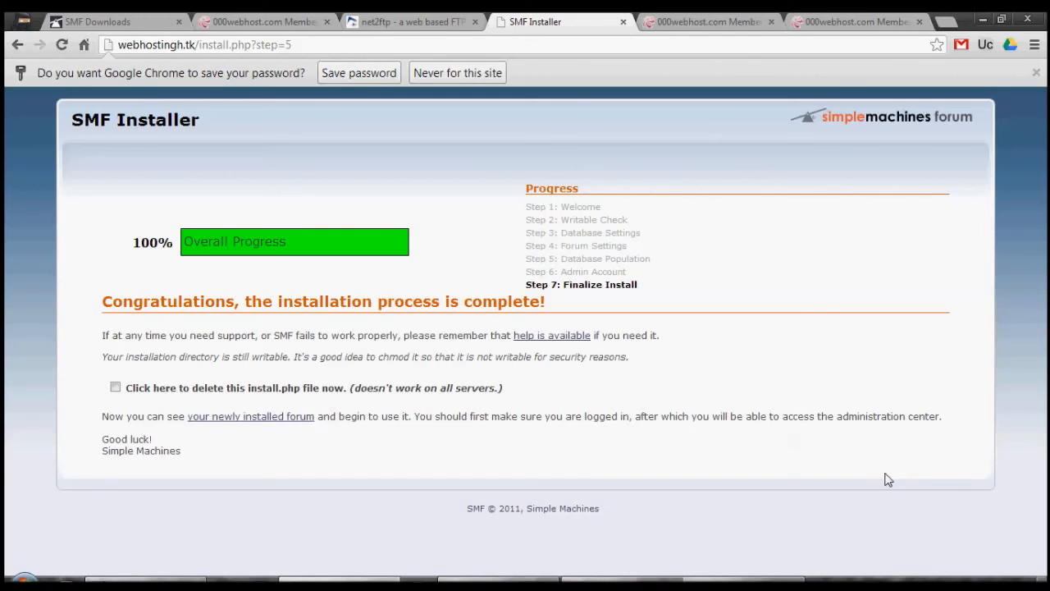
pyautogui.click(1037, 73)
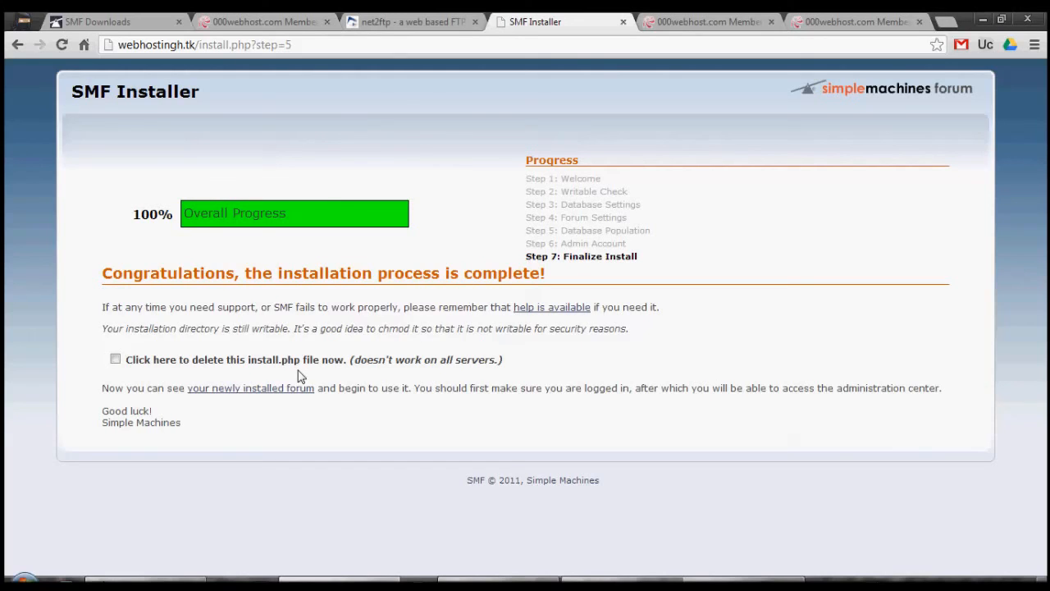
# - Choose to delete the install.php file and open the newly installed forum
pyautogui.click(146, 365)
pyautogui.click(297, 393)
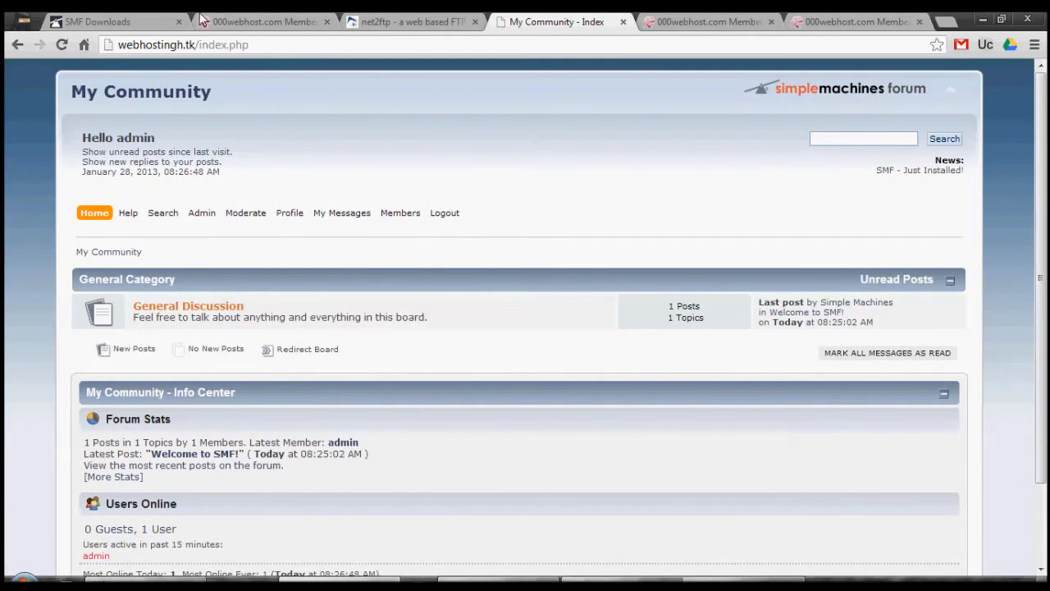
# - Look over the new My Community forum's index page, from the boards to the Info Center, and its Admin options
pyautogui.click(115, 22)
pyautogui.click(549, 17)
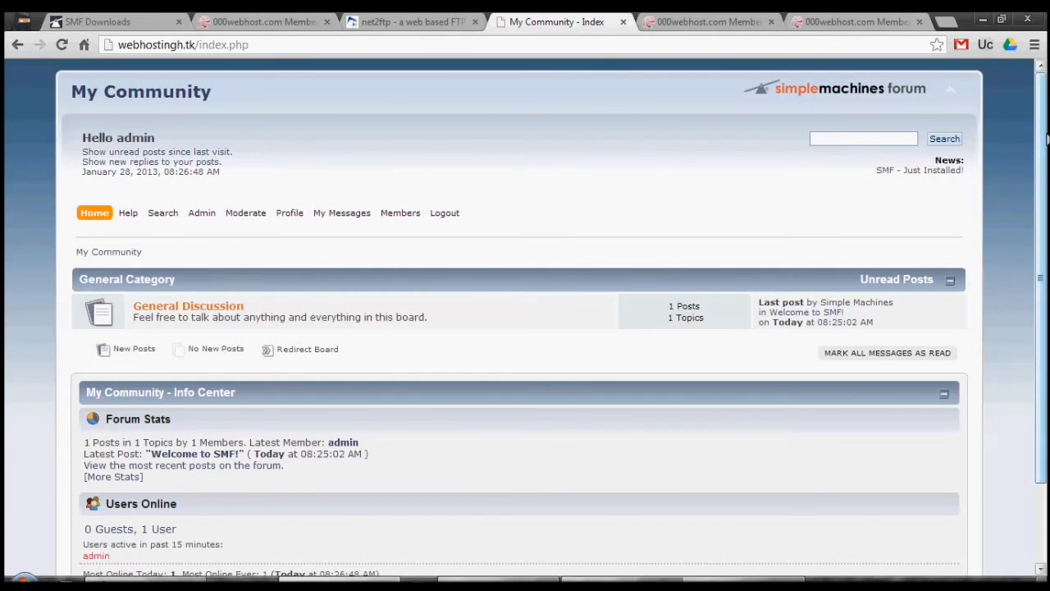
pyautogui.scroll(-2, 1042, 331)
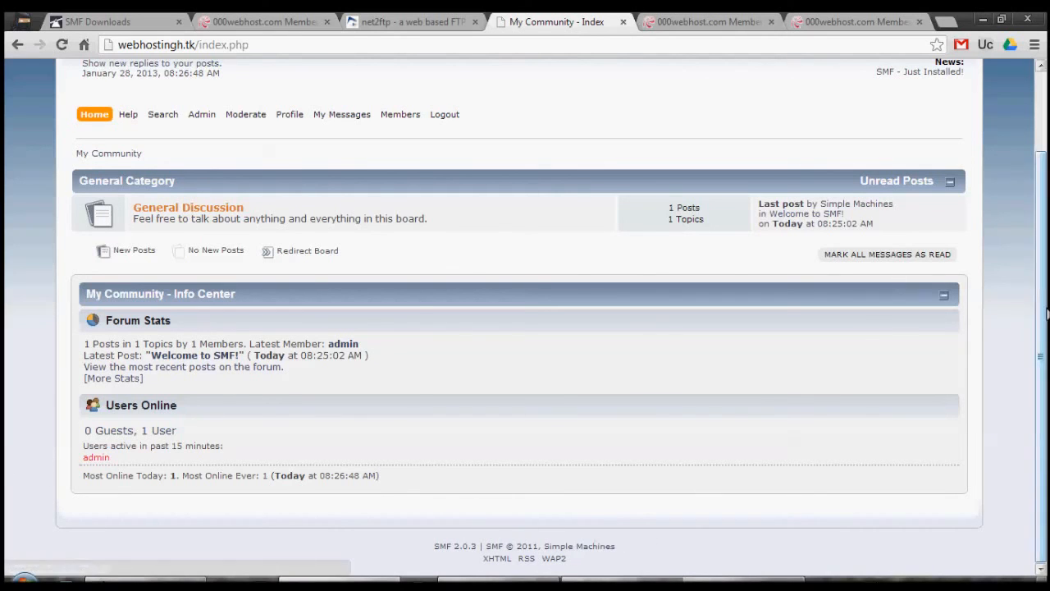
pyautogui.scroll(2, 1043, 208)
pyautogui.moveTo(205, 214)
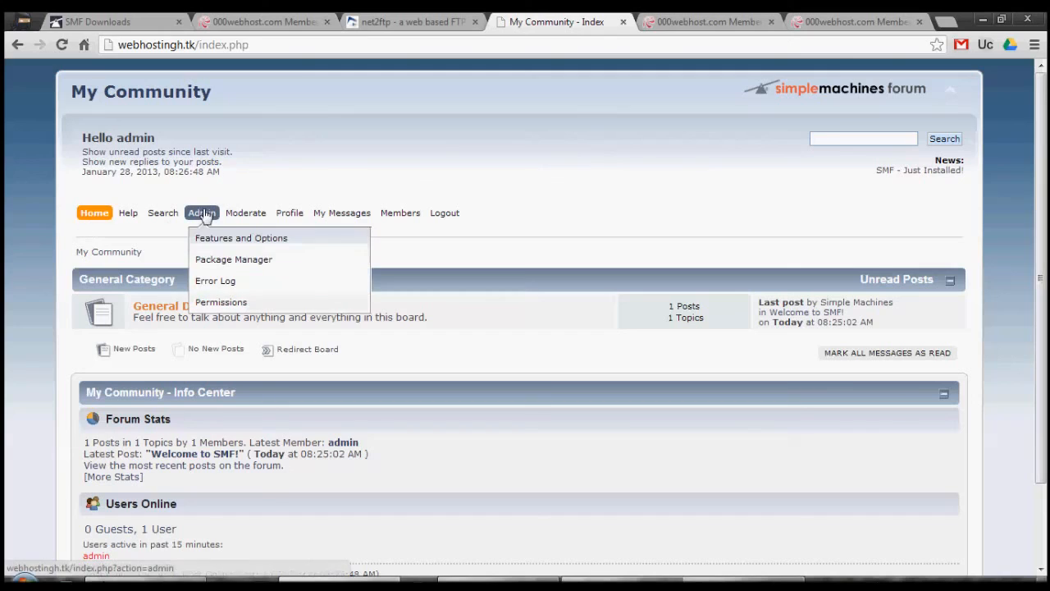